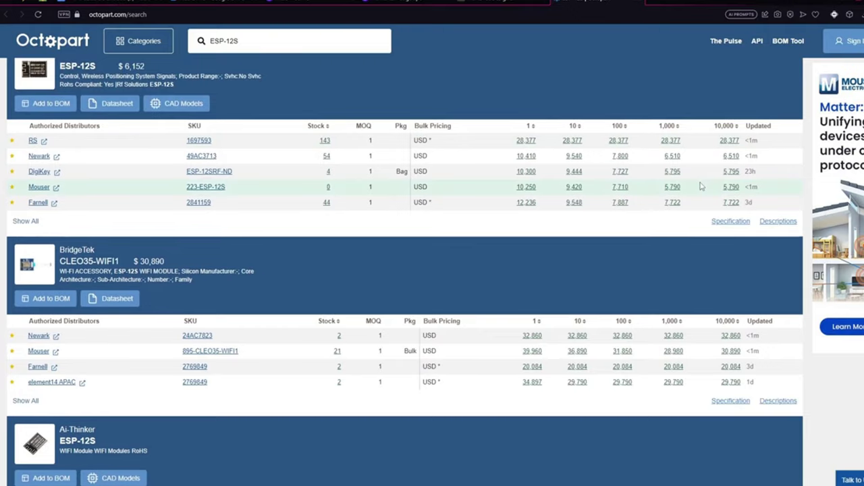
# Browse the distributor offers for ESP-12S and the Octopart home page's category, distributor and manufacturer sections
pyautogui.scroll(-3, 701, 186)
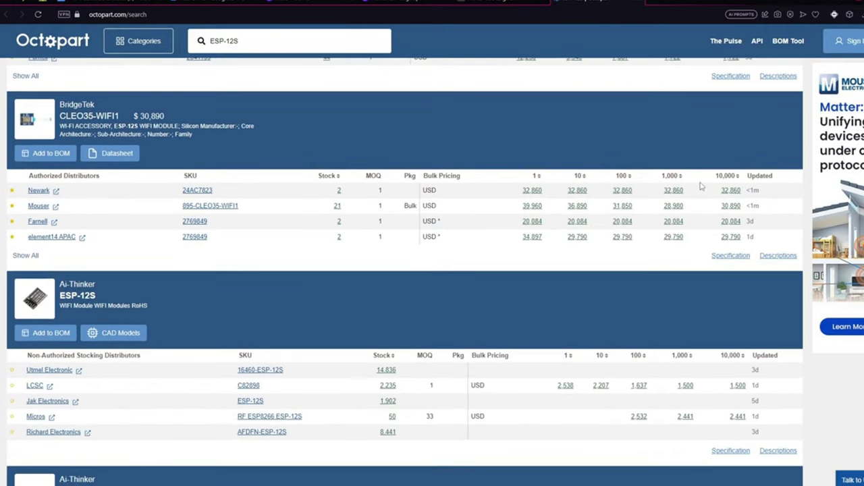
pyautogui.scroll(-1, 701, 187)
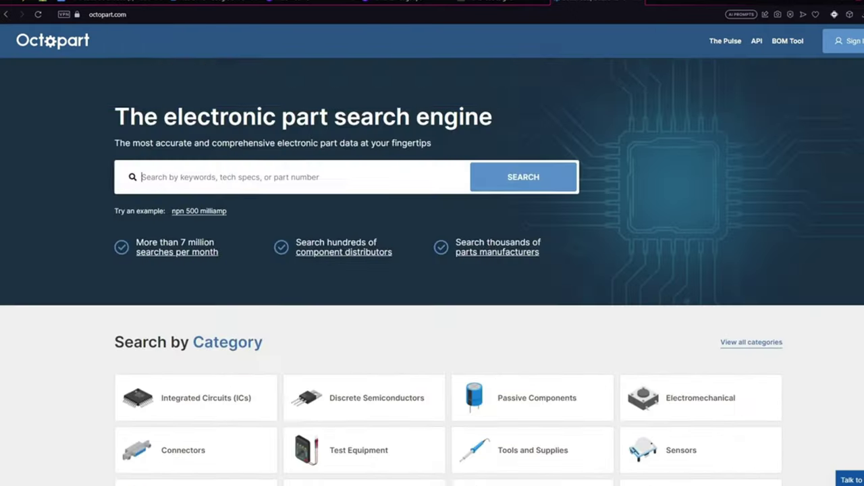
pyautogui.scroll(-2, 432, 270)
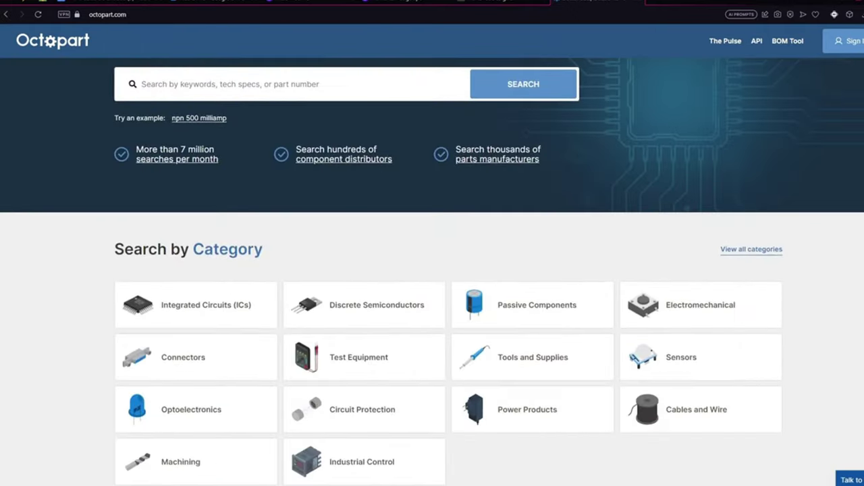
pyautogui.scroll(-3, 432, 270)
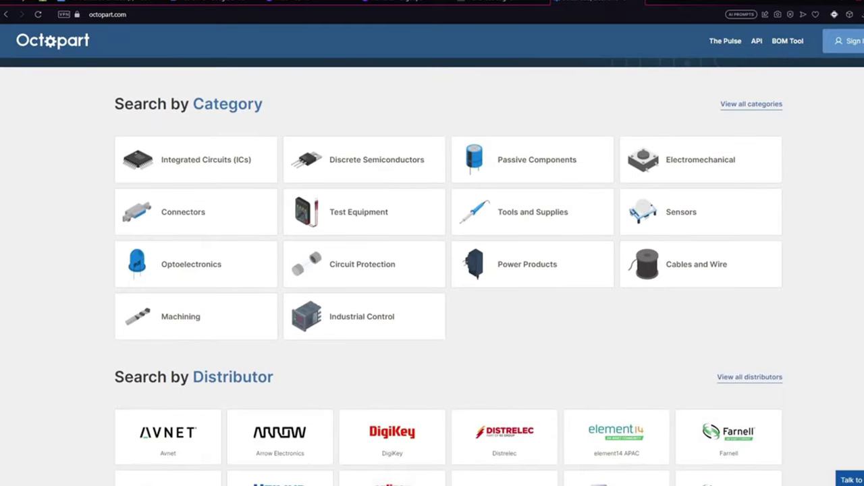
pyautogui.scroll(-3, 432, 270)
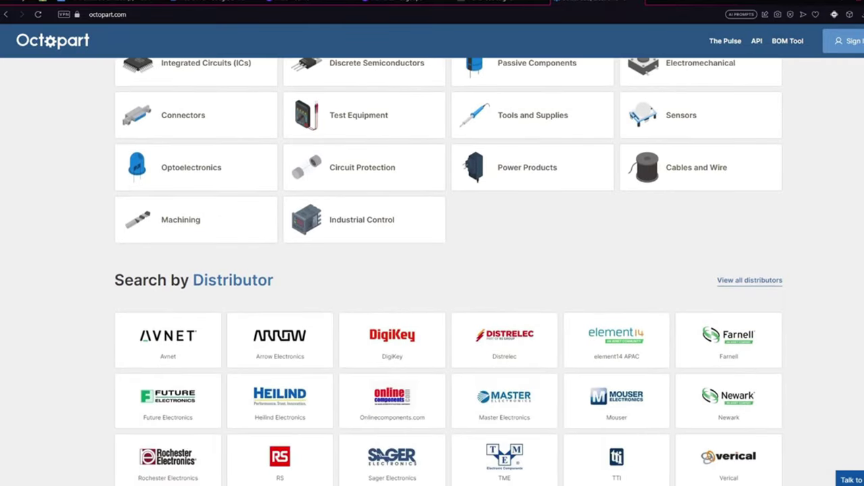
pyautogui.scroll(-3, 432, 270)
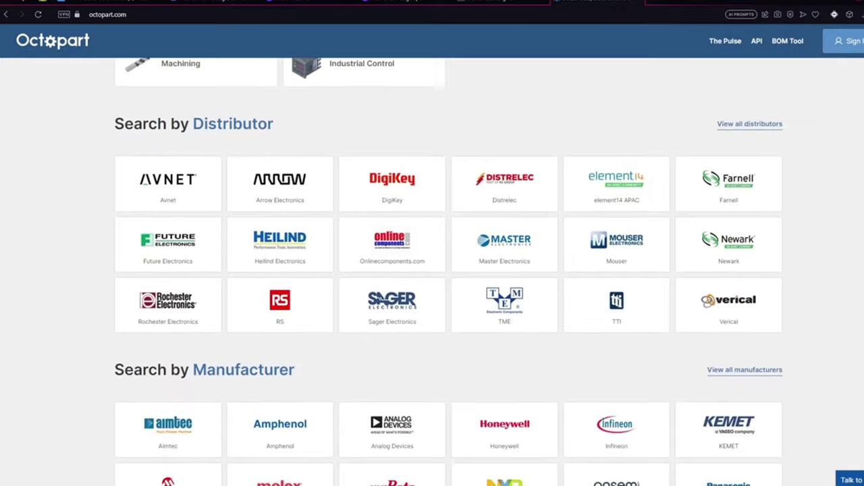
pyautogui.scroll(-3, 432, 271)
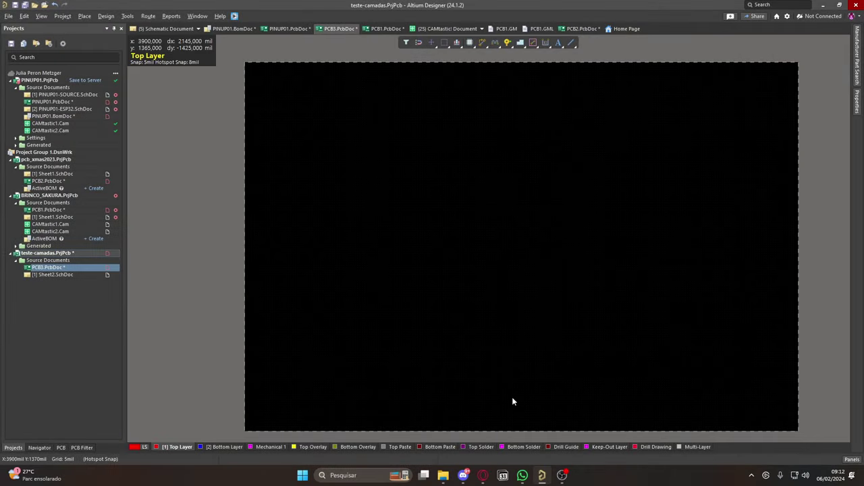
# In Altium Designer, open the View Configuration for PCB3.PcbDoc and move it over the board area
pyautogui.click(139, 449)
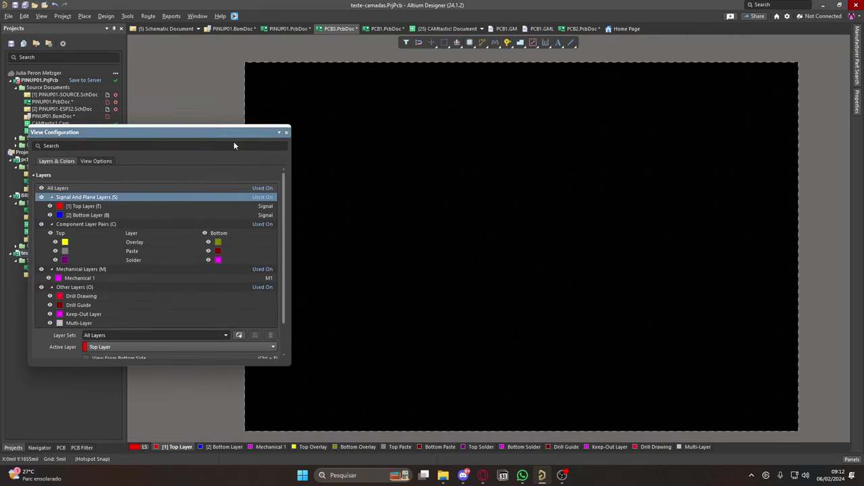
pyautogui.moveTo(223, 133); pyautogui.dragTo(445, 232)
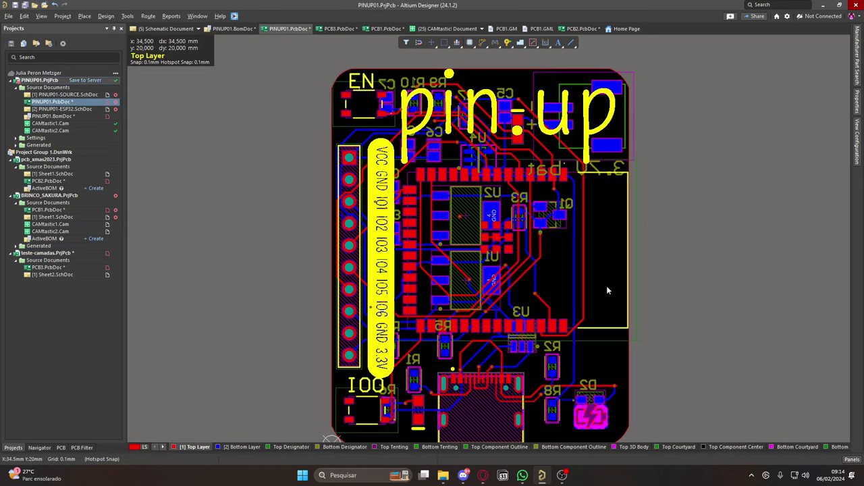
# Open the View Configuration for PINUP01.PcbDoc to examine its layer list alongside the board
pyautogui.click(135, 447)
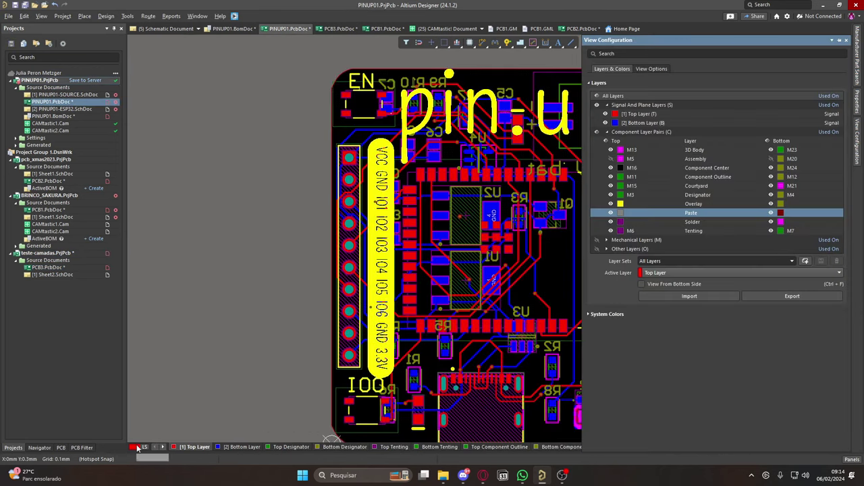
pyautogui.scroll(-2, 388, 133)
pyautogui.scroll(3, 388, 133)
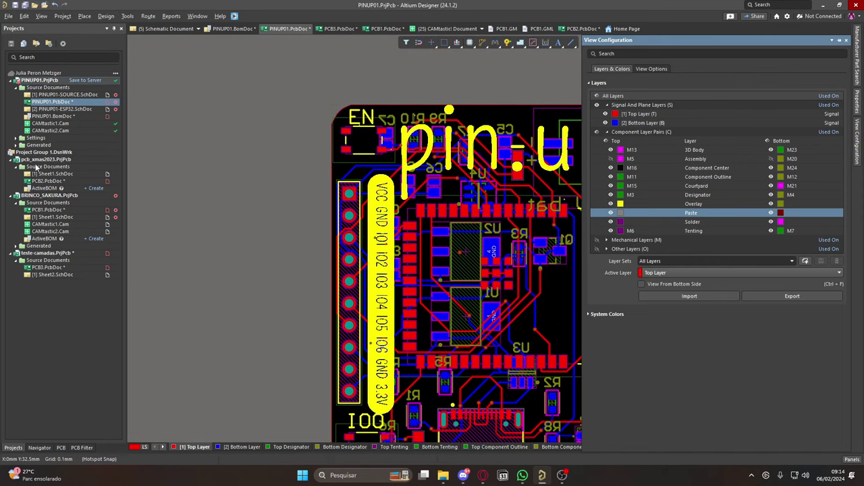
pyautogui.scroll(-2, 34, 179)
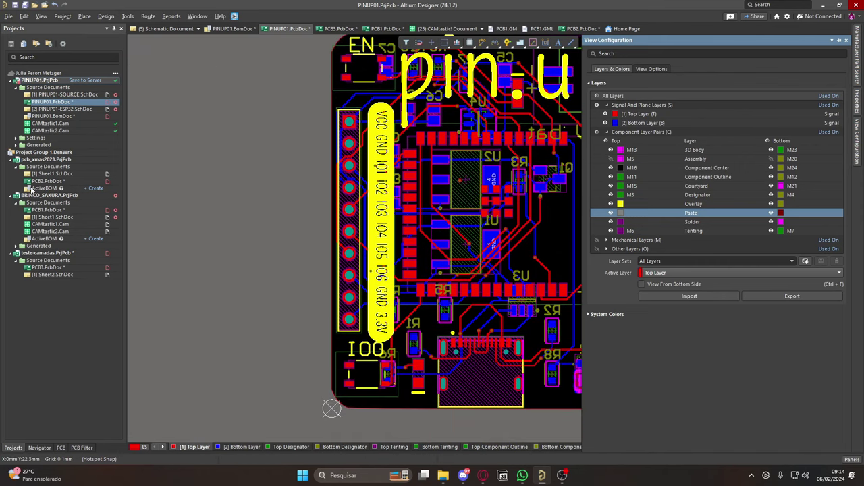
# Show the top Assembly layer, and switch all top component layers off and back on
pyautogui.click(611, 159)
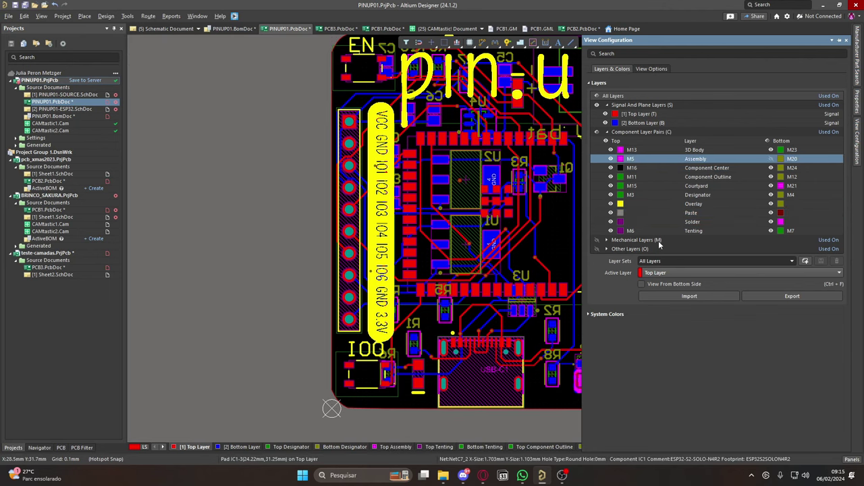
pyautogui.click(606, 141)
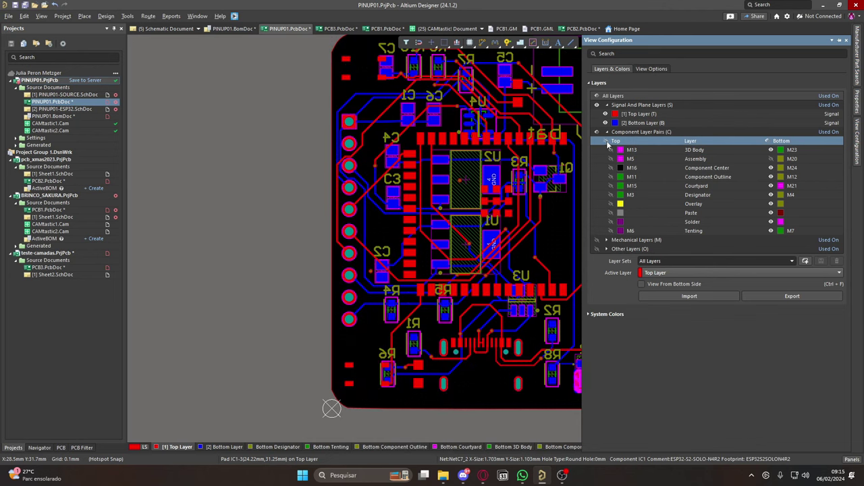
pyautogui.click(606, 142)
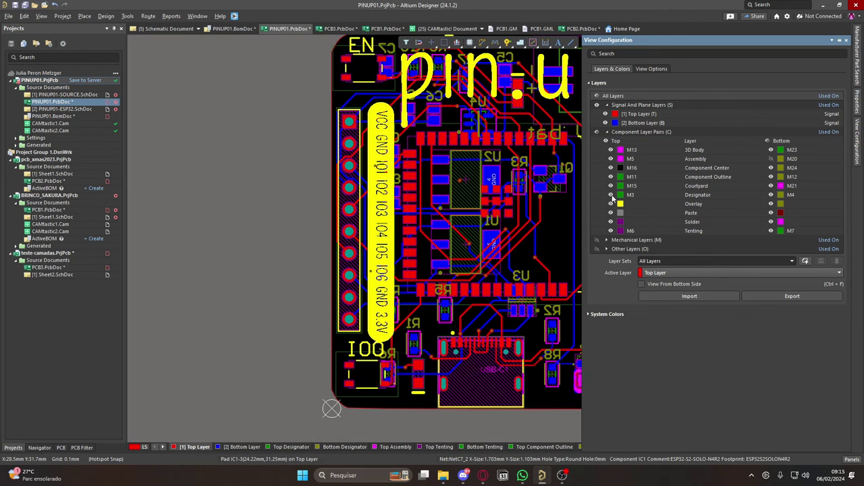
# Hide the Designator and Overlay layers on both the top and bottom sides of the board
pyautogui.click(760, 195)
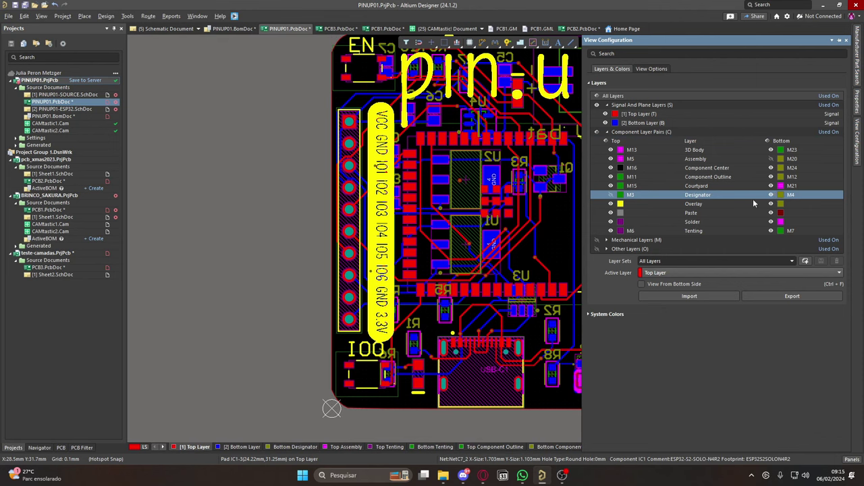
pyautogui.click(771, 204)
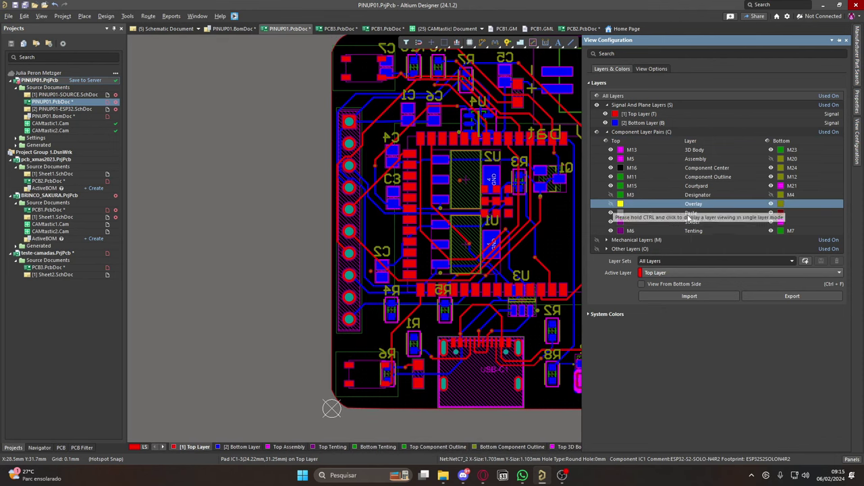
pyautogui.click(771, 205)
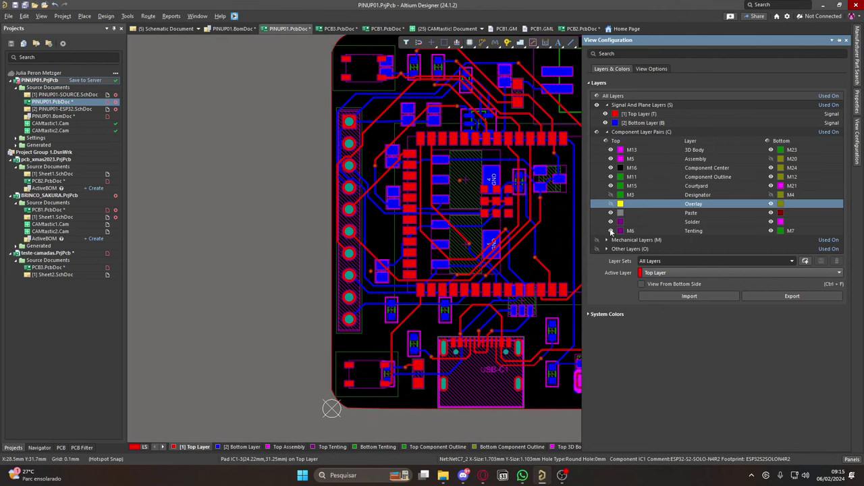
# Toggle the visibility of the Top Layer and the Bottom Layer signal layers off and back on
pyautogui.click(606, 114)
pyautogui.click(605, 114)
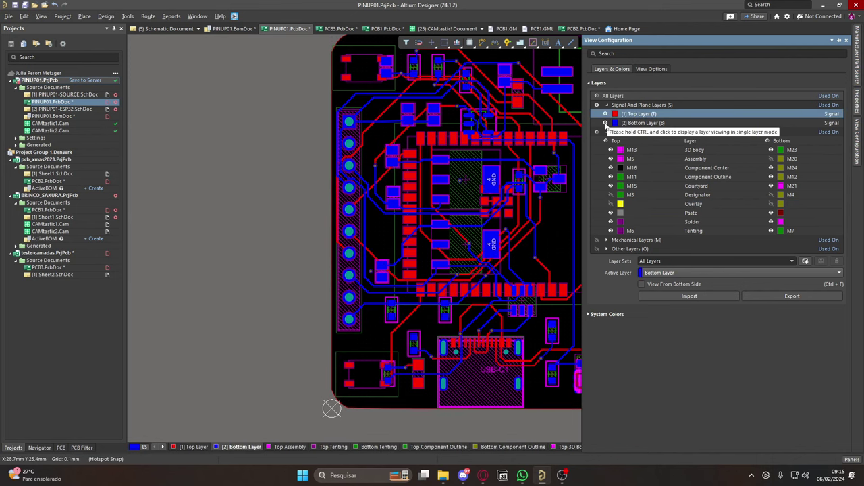
pyautogui.click(605, 123)
pyautogui.click(605, 123)
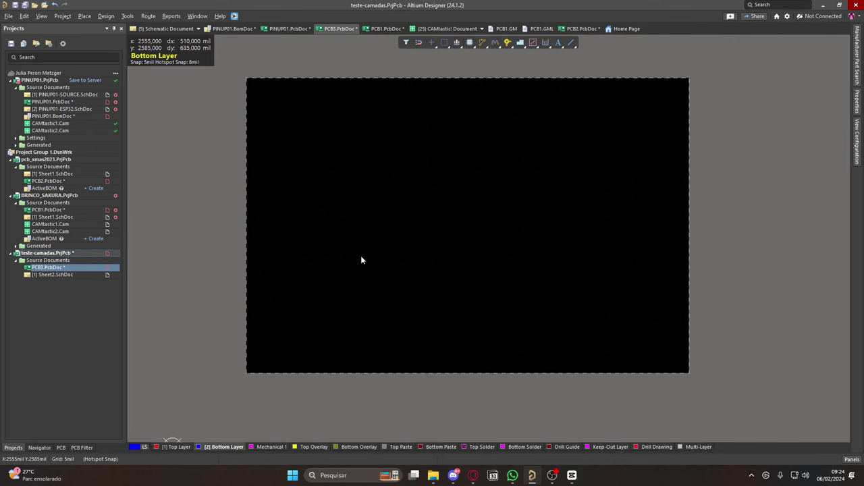
# Draw a vertical 30 mil wide line about 540 mil long on the Top Layer near PCB3.PcbDoc's lower-left corner
pyautogui.click(138, 449)
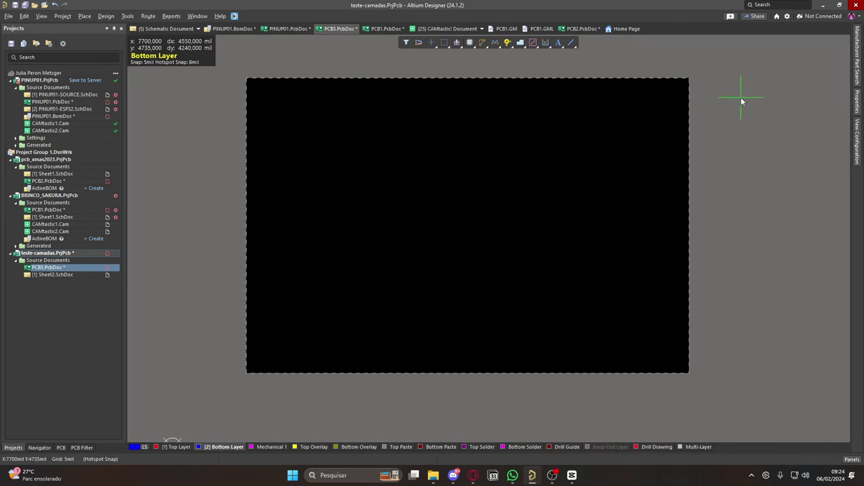
pyautogui.moveTo(855, 100)
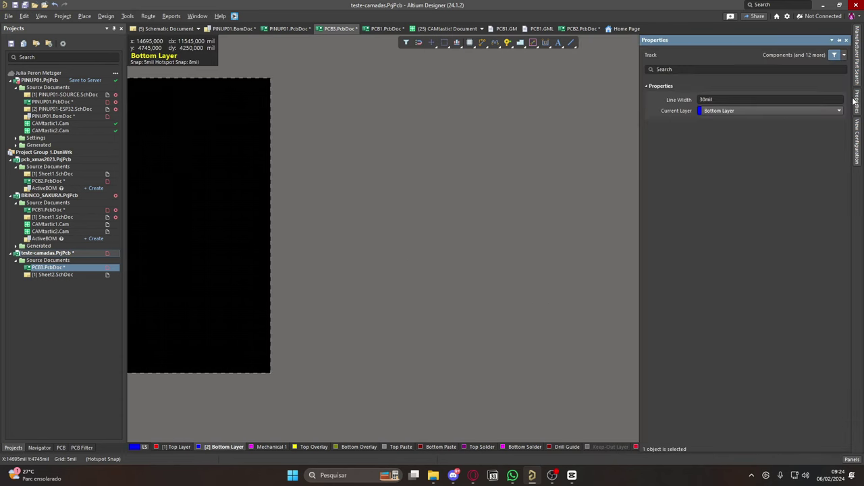
pyautogui.click(734, 112)
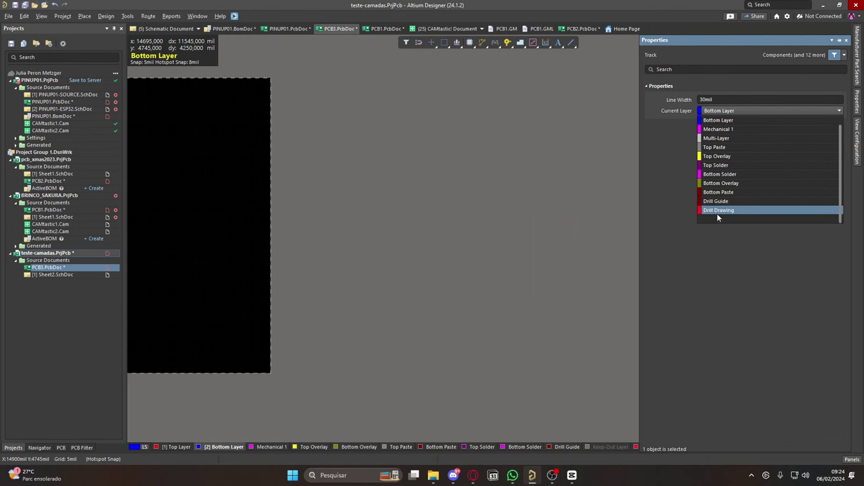
pyautogui.click(717, 113)
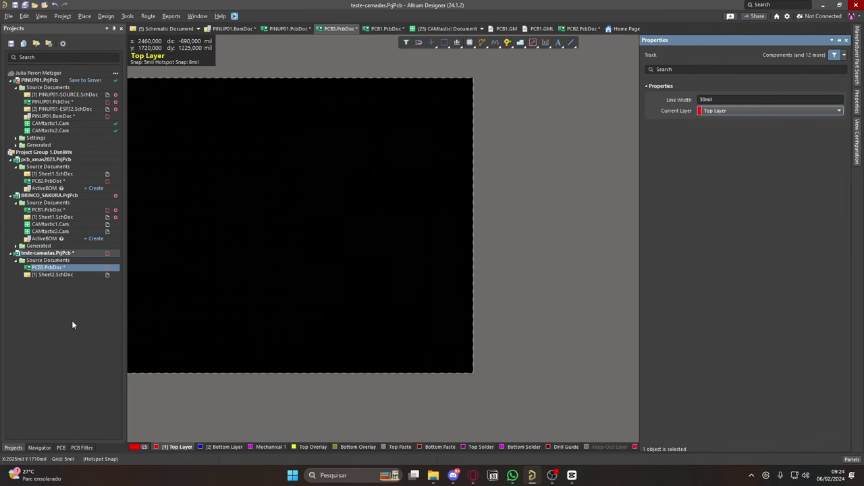
pyautogui.click(321, 356)
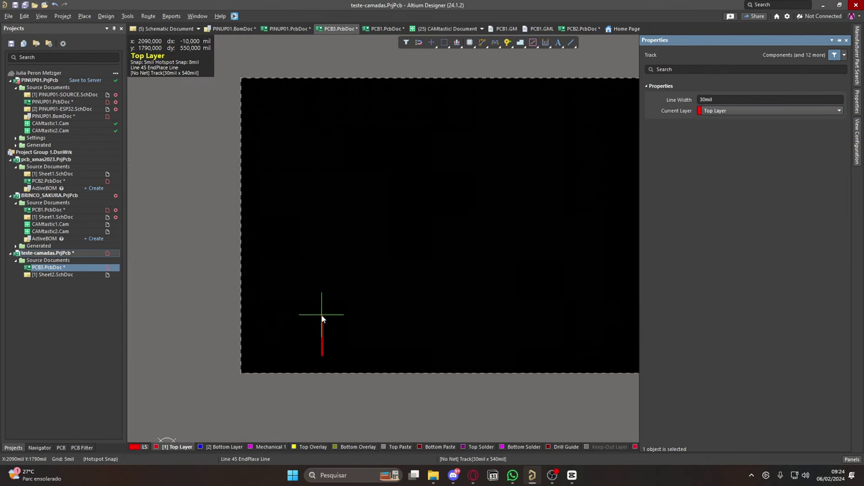
pyautogui.click(322, 318)
pyautogui.rightClick(323, 319)
# Leave the line command and switch PCB3.PcbDoc to 3D Layout Mode to examine the drawn track on the board
pyautogui.scroll(2, 322, 348)
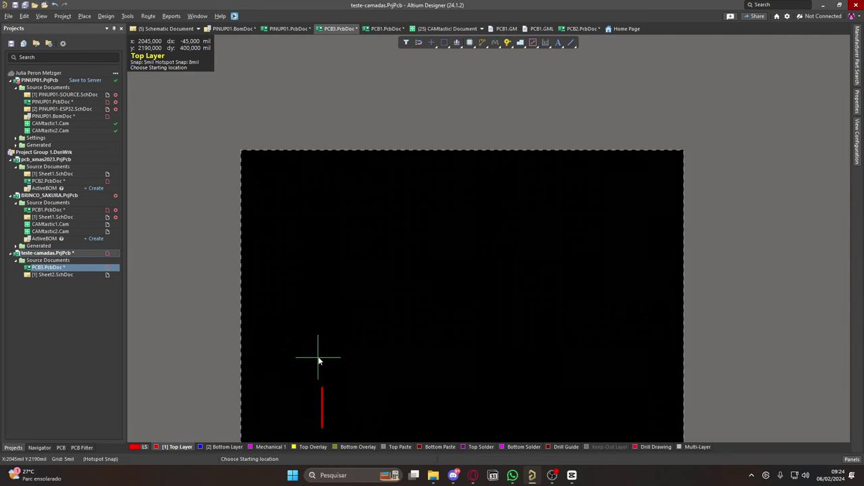
pyautogui.scroll(-5, 318, 365)
pyautogui.keyDown('ctrl'); pyautogui.scroll(4, 325, 231); pyautogui.keyUp('ctrl')
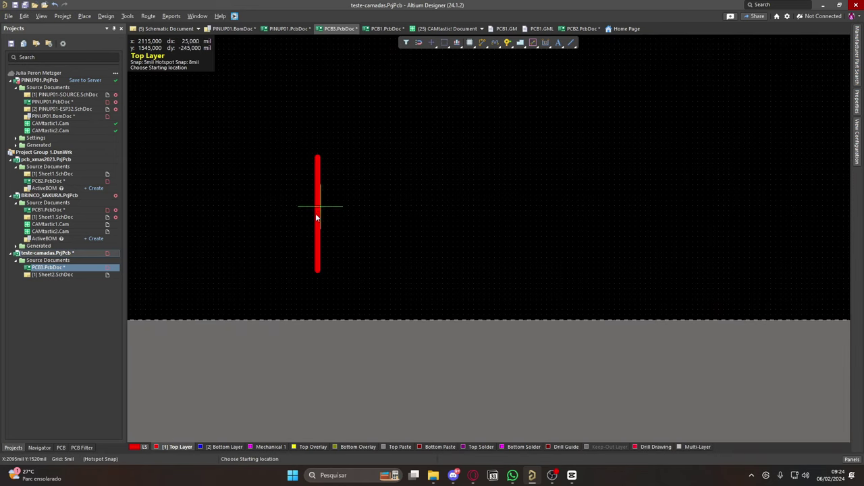
pyautogui.keyDown('ctrl'); pyautogui.scroll(1, 316, 214); pyautogui.keyUp('ctrl')
pyautogui.keyDown('ctrl'); pyautogui.scroll(-1, 324, 173); pyautogui.keyUp('ctrl')
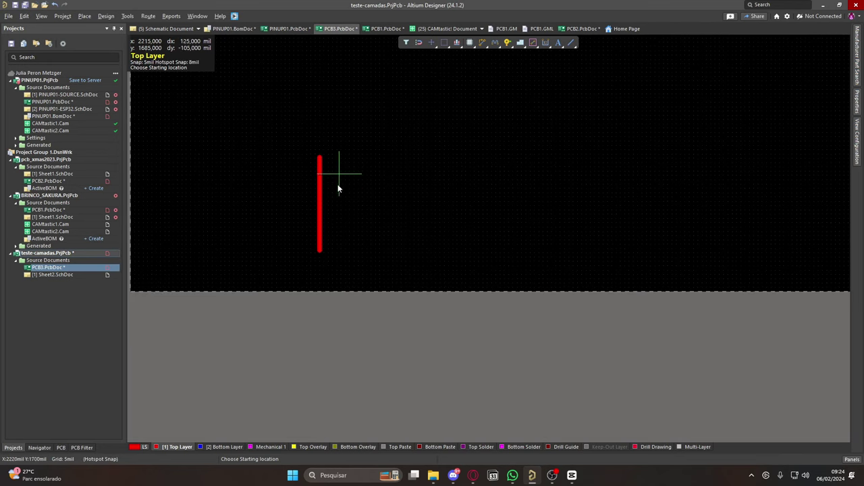
pyautogui.scroll(2, 340, 183)
pyautogui.moveTo(148, 137); pyautogui.dragTo(338, 324, button='right')
pyautogui.click(41, 16)
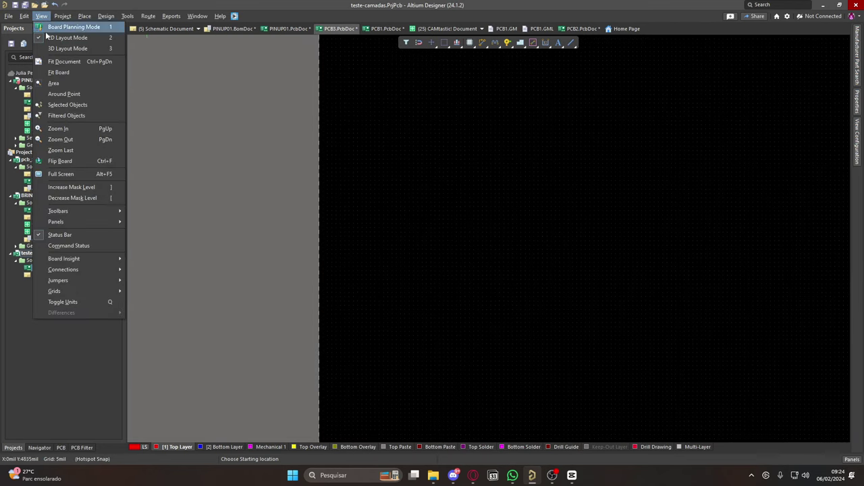
pyautogui.press('Escape')
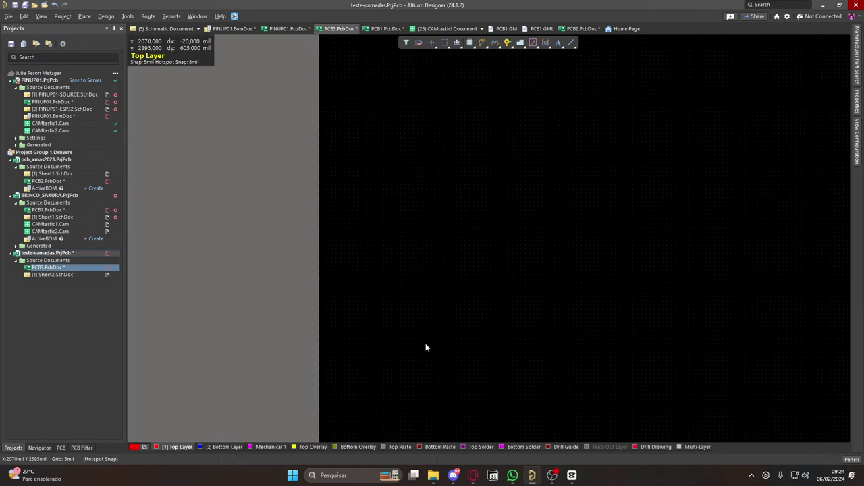
pyautogui.click(41, 15)
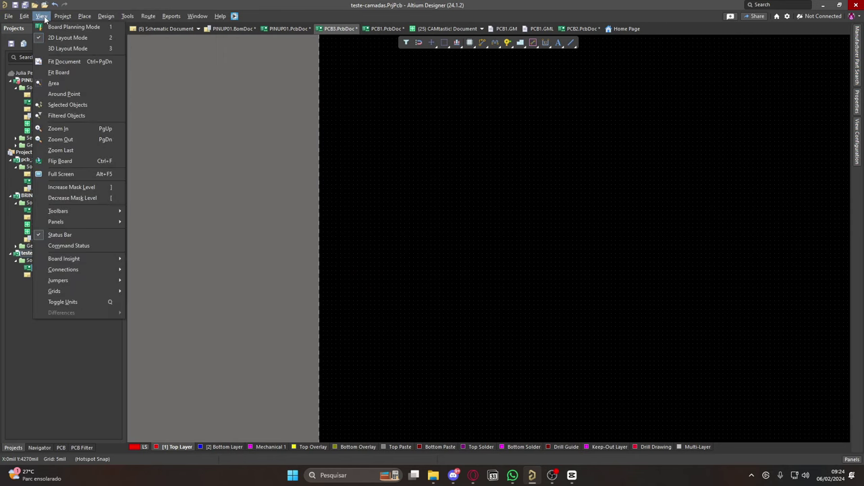
pyautogui.click(67, 48)
pyautogui.keyDown('ctrl'); pyautogui.scroll(5, 429, 392); pyautogui.keyUp('ctrl')
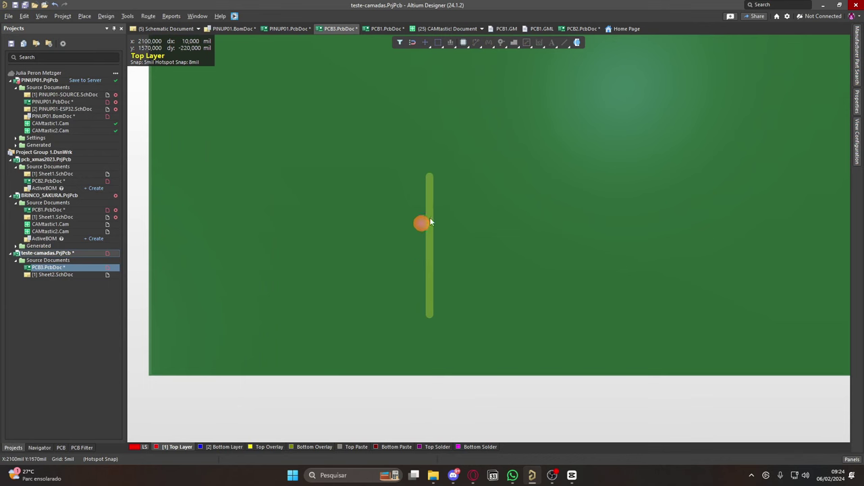
pyautogui.keyDown('ctrl'); pyautogui.scroll(-5, 445, 211); pyautogui.keyUp('ctrl')
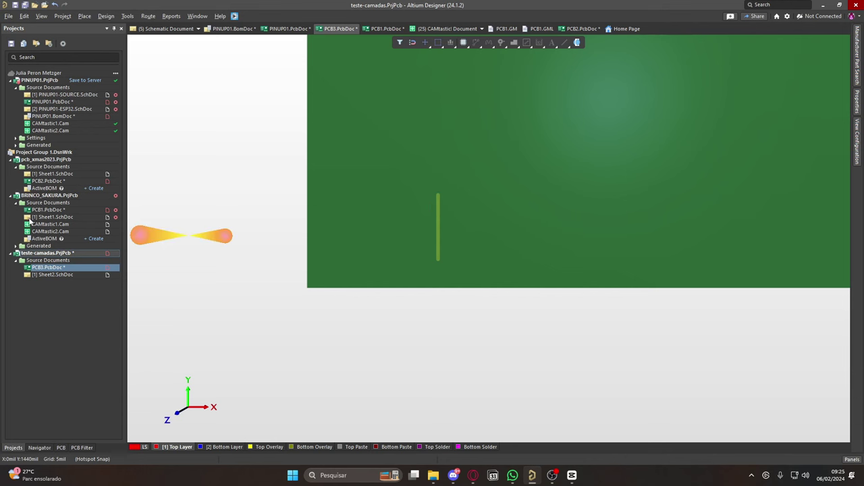
# Open PCB1.PcbDoc from the BRINCO_SAKURA project to view the whole board
pyautogui.doubleClick(47, 210)
pyautogui.keyDown('ctrl'); pyautogui.scroll(-5, 428, 331); pyautogui.keyUp('ctrl')
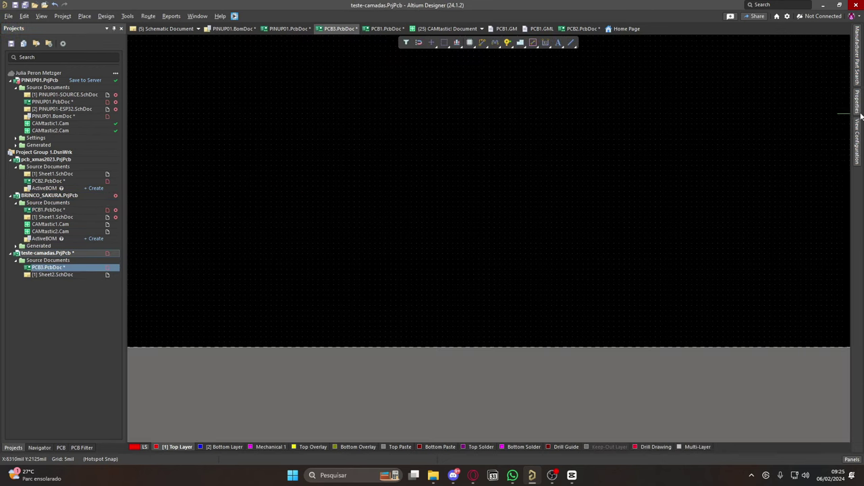
# Draw a vertical 30 mil wide line about 550 mil long on the Bottom Layer, beside the red Top Layer line
pyautogui.click(857, 101)
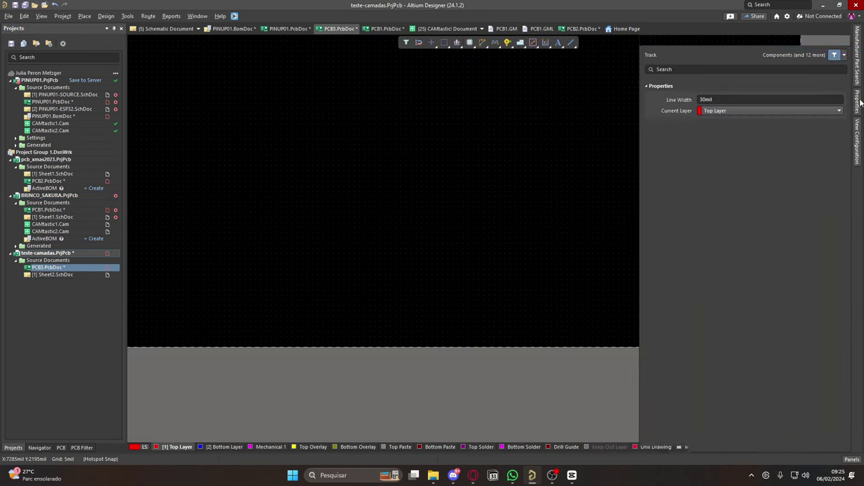
pyautogui.click(758, 110)
pyautogui.click(727, 131)
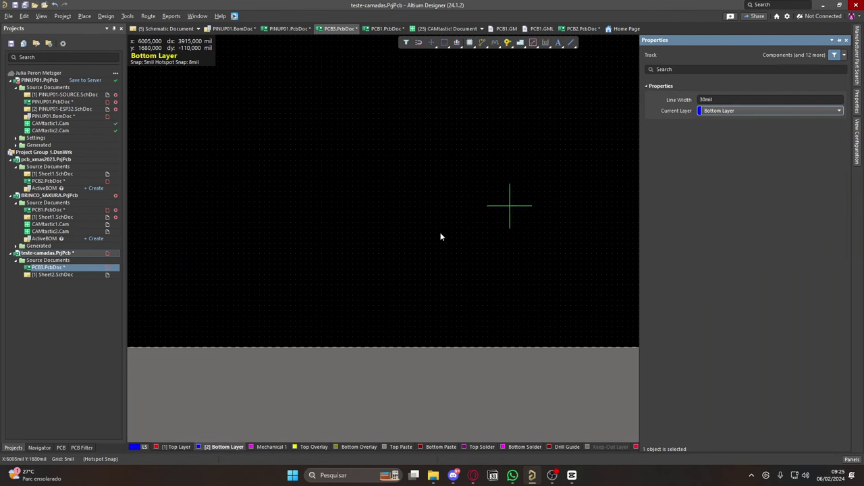
pyautogui.press('p')
pyautogui.press('l')
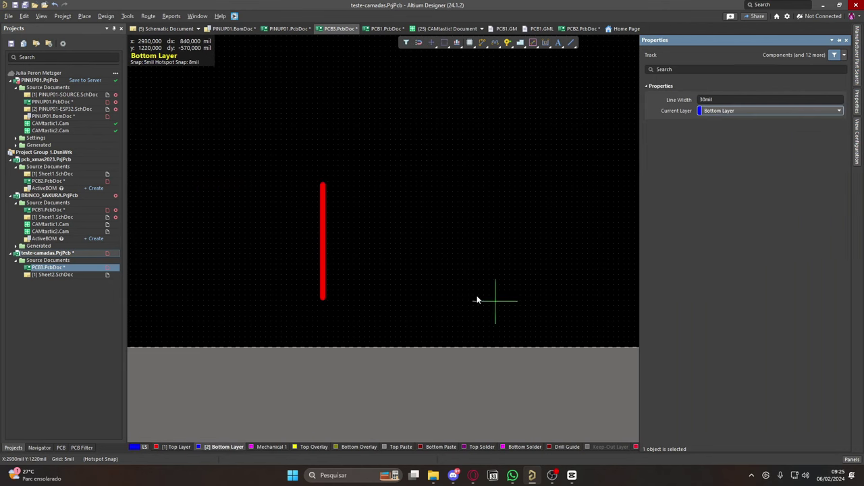
pyautogui.click(345, 299)
pyautogui.click(344, 184)
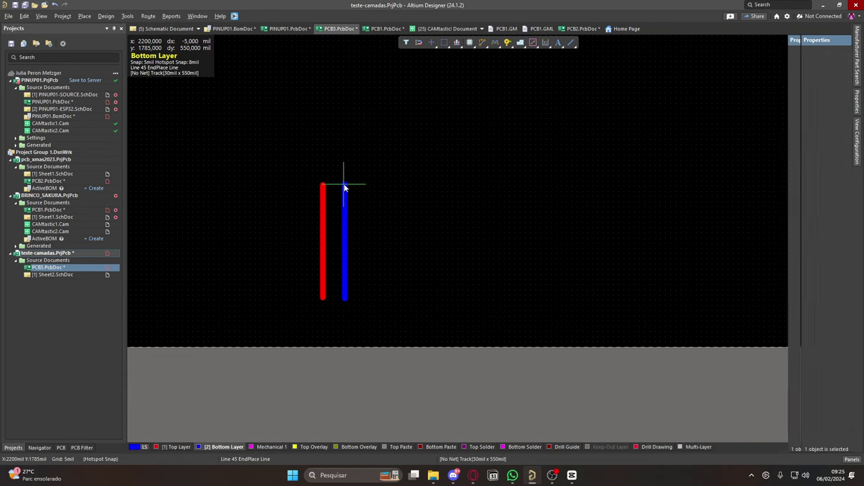
pyautogui.rightClick(344, 184)
# Show PCB3.PcbDoc in 3D and flip the board to compare the Top Layer and Bottom Layer tracks from both sides
pyautogui.press('3')
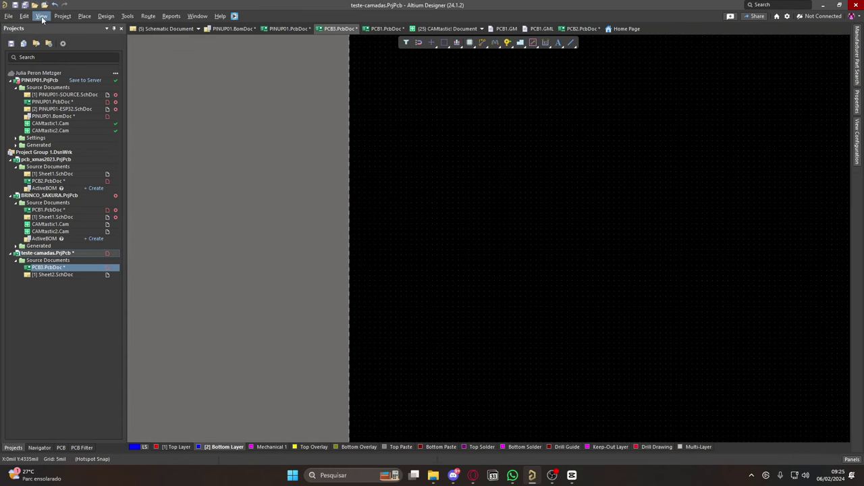
pyautogui.click(41, 15)
pyautogui.click(41, 15)
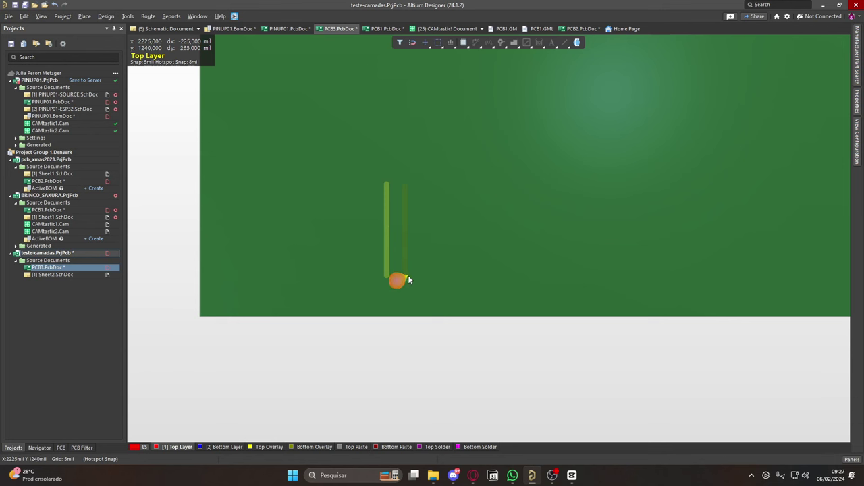
pyautogui.hotkey('ctrl', 'f')
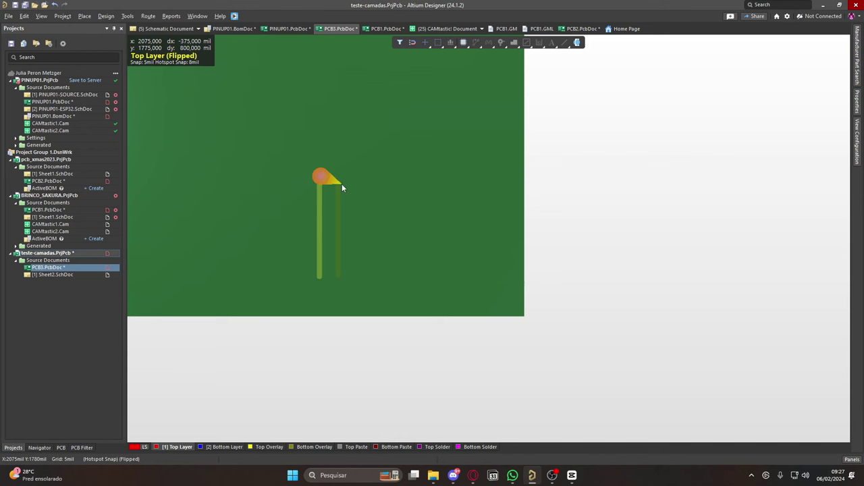
pyautogui.keyDown('ctrl'); pyautogui.scroll(-2, 341, 188); pyautogui.keyUp('ctrl')
# Open PCB1.PcbDoc from the BRINCO_SAKURA project and flip the flower-shaped board to examine its front and back in 3D
pyautogui.click(68, 210)
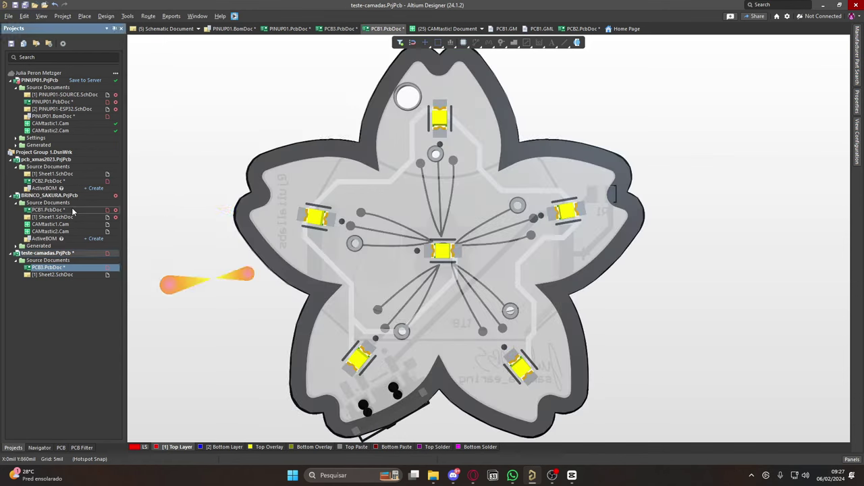
pyautogui.keyDown('ctrl'); pyautogui.scroll(2, 445, 294); pyautogui.keyUp('ctrl')
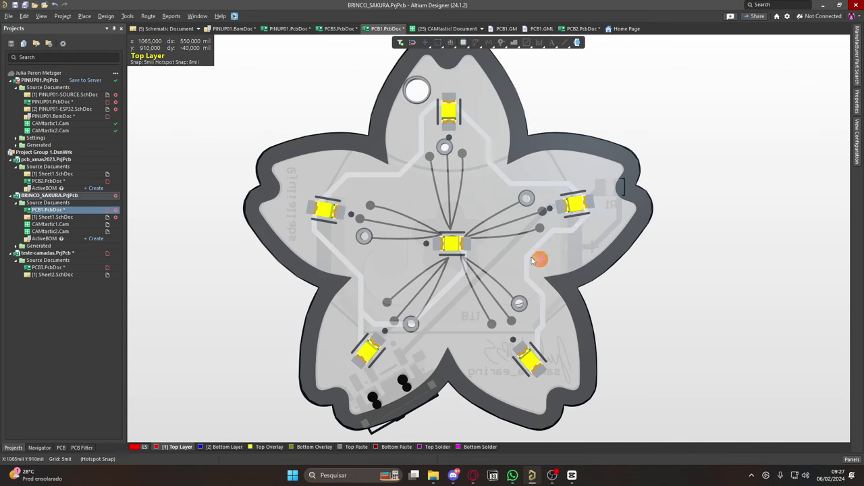
pyautogui.press('v')
pyautogui.press('b')
pyautogui.keyDown('ctrl'); pyautogui.scroll(2, 801, 331); pyautogui.keyUp('ctrl')
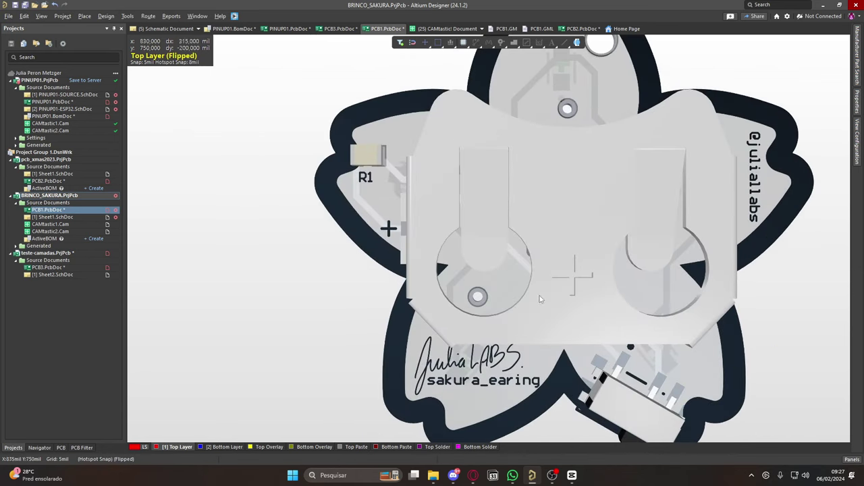
pyautogui.keyDown('ctrl'); pyautogui.scroll(-4, 399, 230); pyautogui.keyUp('ctrl')
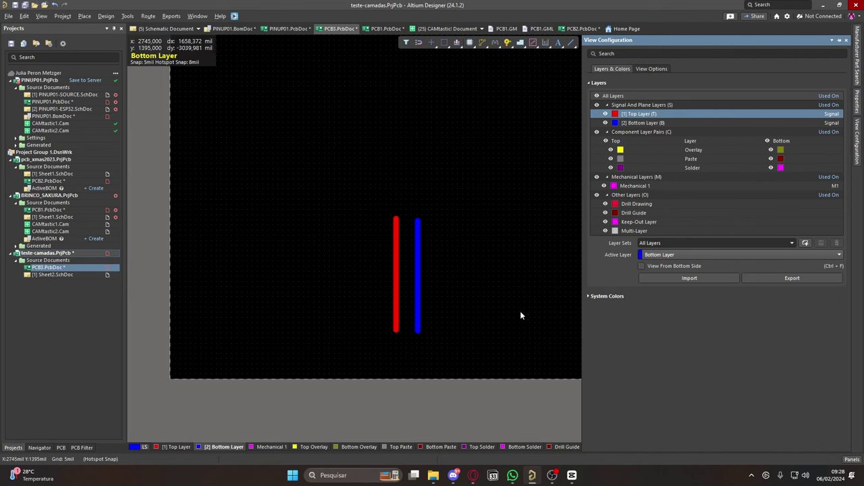
# Draw a vertical 30 mil wide line on the Top Overlay of PCB3.PcbDoc, beside the blue Bottom Layer line
pyautogui.click(571, 43)
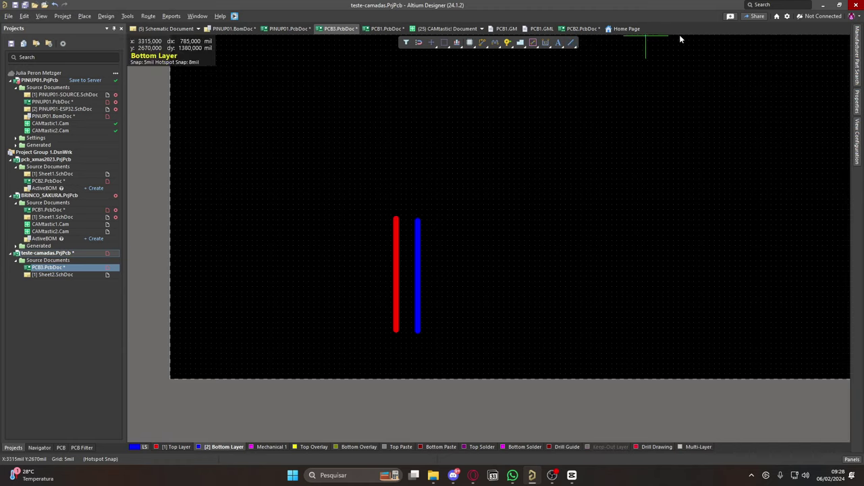
pyautogui.moveTo(858, 102)
pyautogui.click(750, 110)
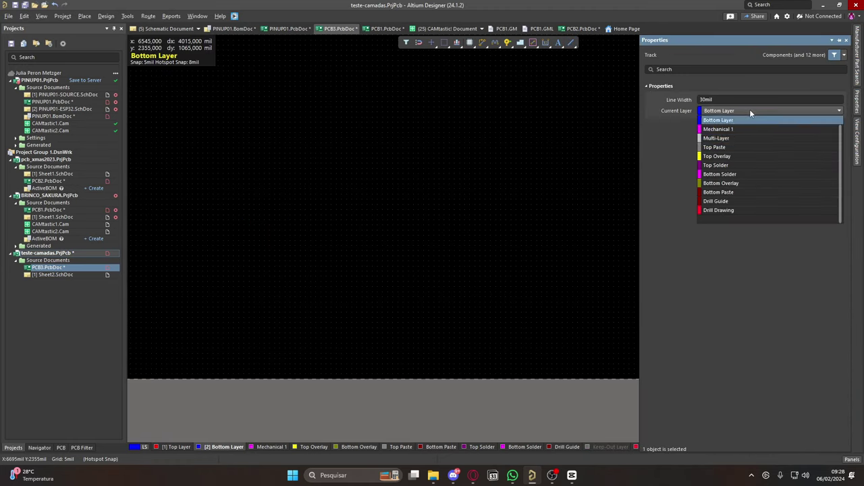
pyautogui.click(735, 162)
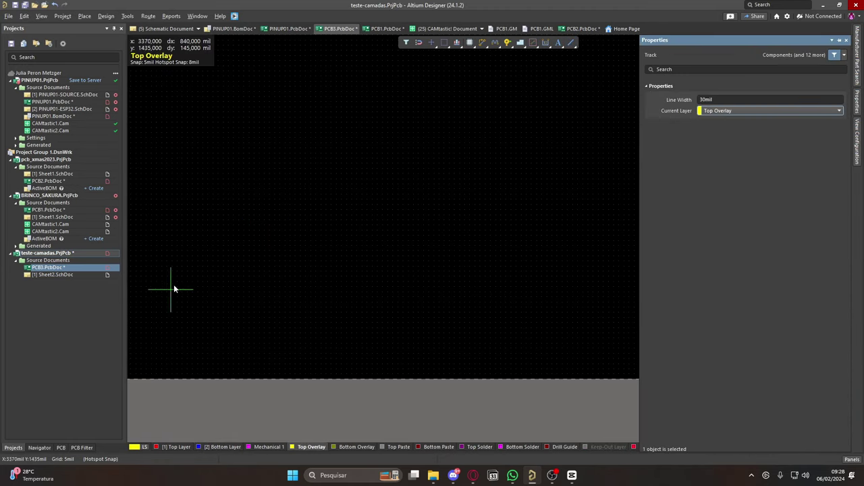
pyautogui.click(317, 333)
pyautogui.click(320, 224)
pyautogui.rightClick(324, 226)
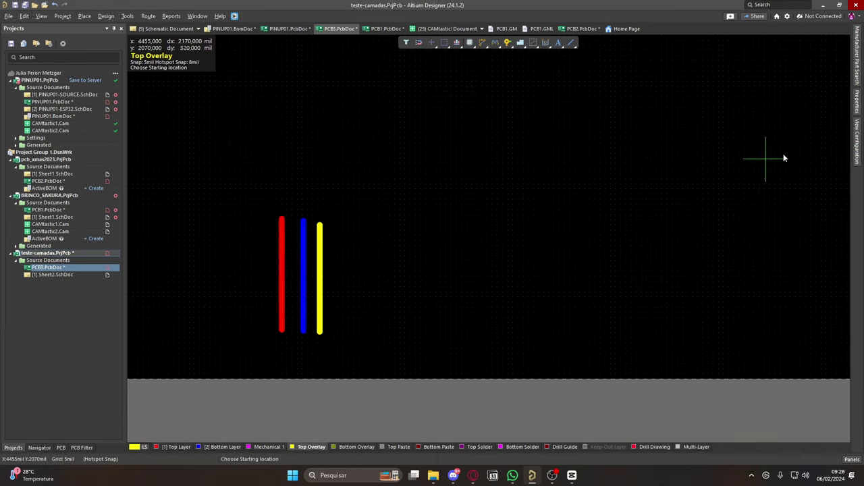
# Draw a vertical 30 mil wide line on the Bottom Overlay beside the yellow line and leave the line command
pyautogui.click(858, 101)
pyautogui.click(788, 110)
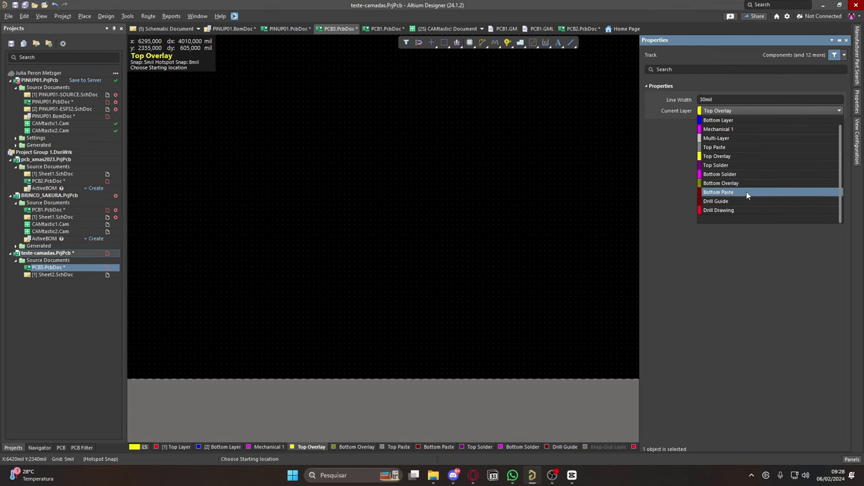
pyautogui.click(720, 183)
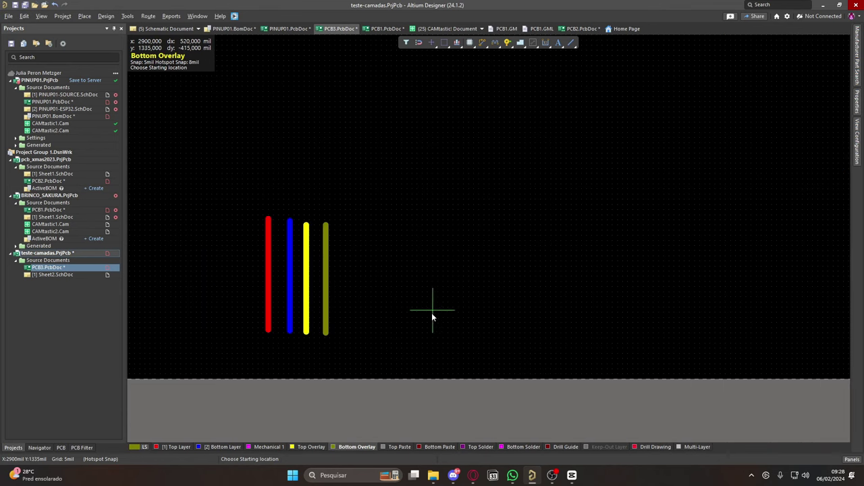
pyautogui.keyDown('ctrl'); pyautogui.scroll(2, 279, 389); pyautogui.keyUp('ctrl')
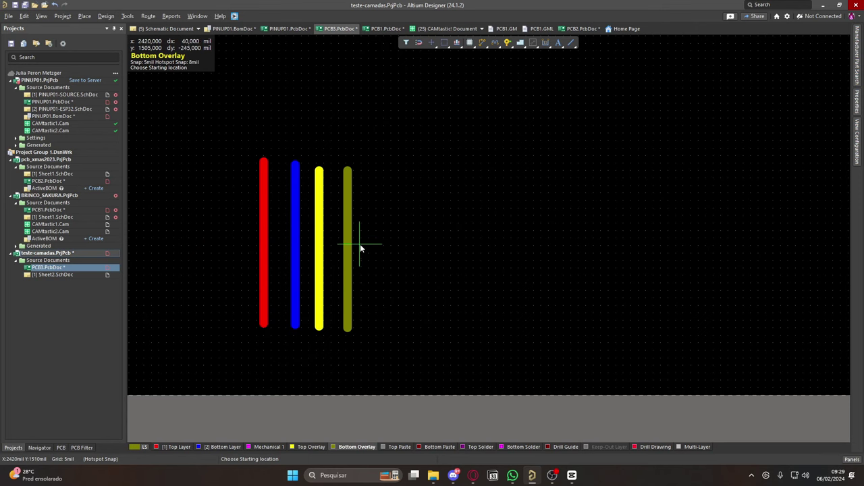
pyautogui.rightClick(293, 201)
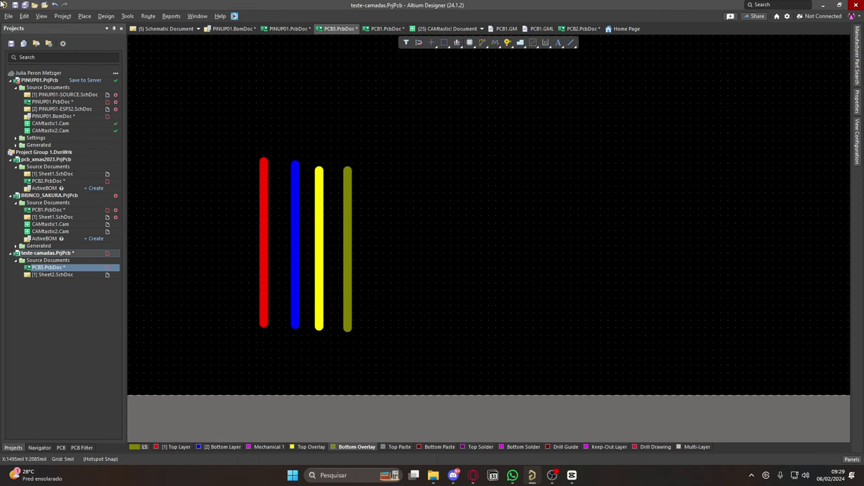
# Switch PCB3.PcbDoc to 3D Layout Mode and flip the board to compare the overlay lines with the copper tracks
pyautogui.click(41, 17)
pyautogui.click(85, 49)
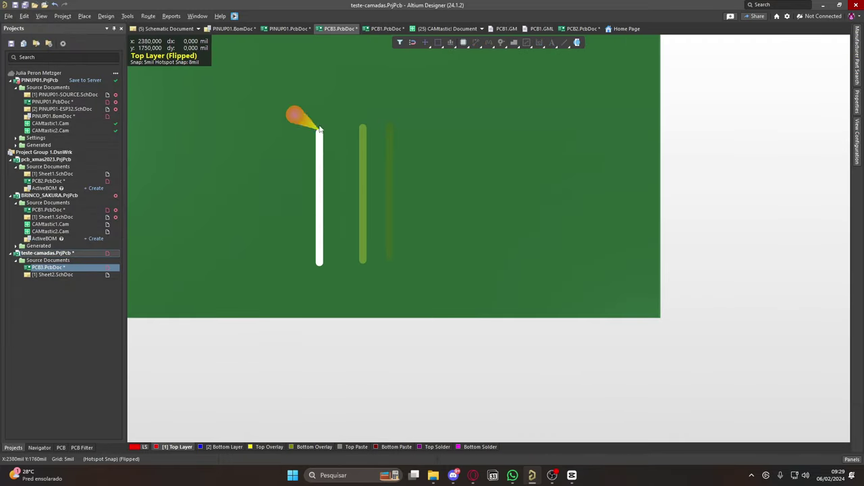
pyautogui.keyDown('ctrl'); pyautogui.scroll(3, 511, 259); pyautogui.keyUp('ctrl')
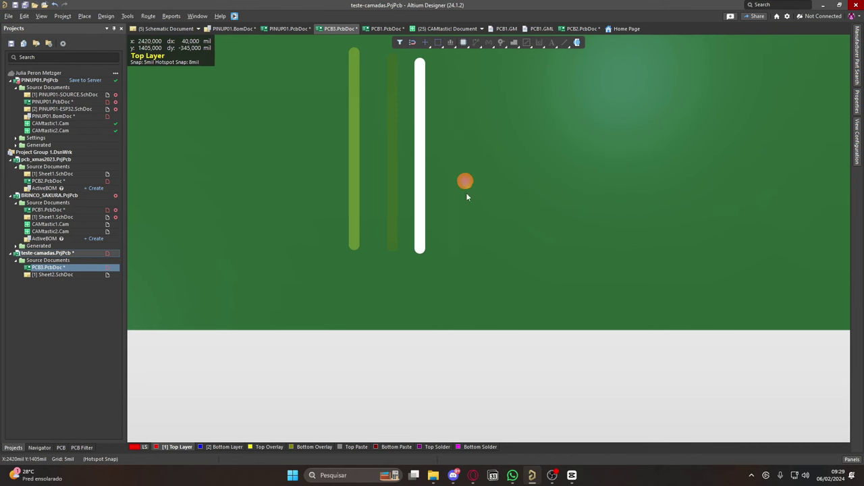
pyautogui.keyDown('ctrl'); pyautogui.scroll(-4, 459, 237); pyautogui.keyUp('ctrl')
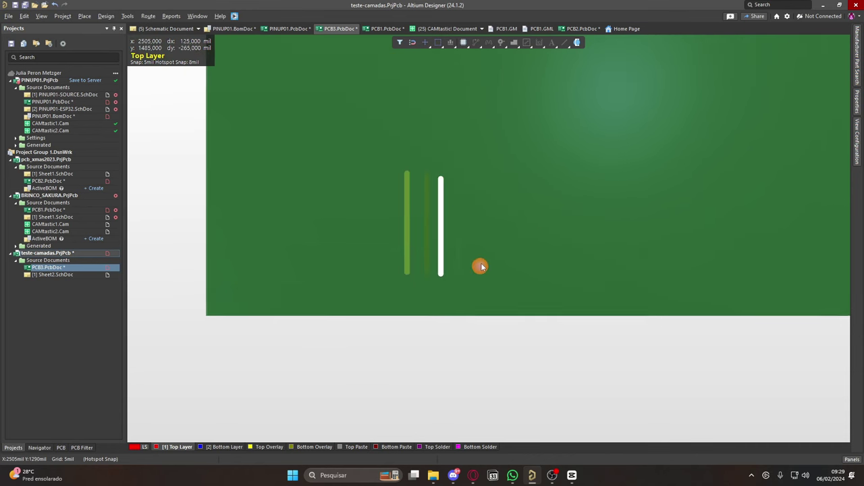
pyautogui.keyDown('ctrl'); pyautogui.scroll(1, 481, 266); pyautogui.keyUp('ctrl')
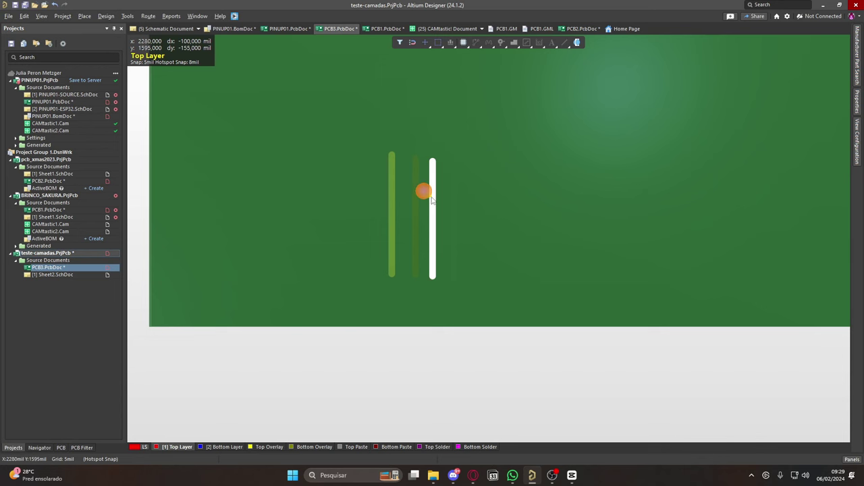
pyautogui.hotkey('ctrl', 'f')
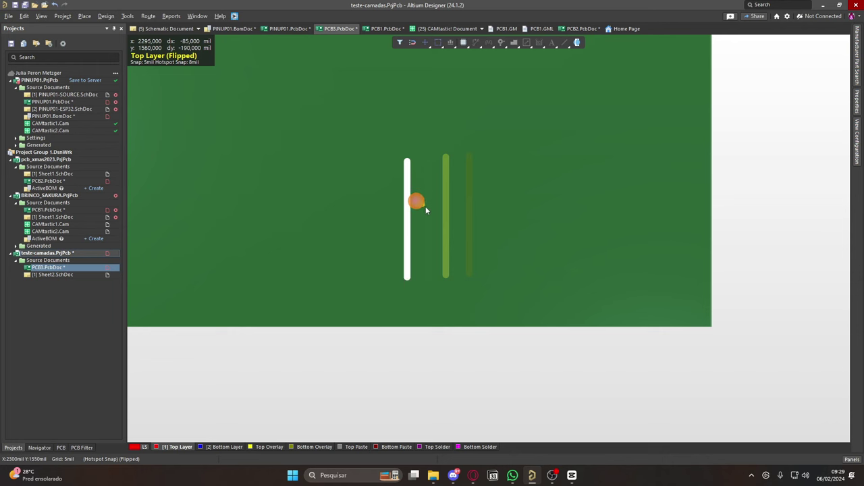
# Examine the silkscreen outlines, text and component markings on both sides of PCB1.PcbDoc in 3D
pyautogui.hotkey('ctrl', 'Tab')
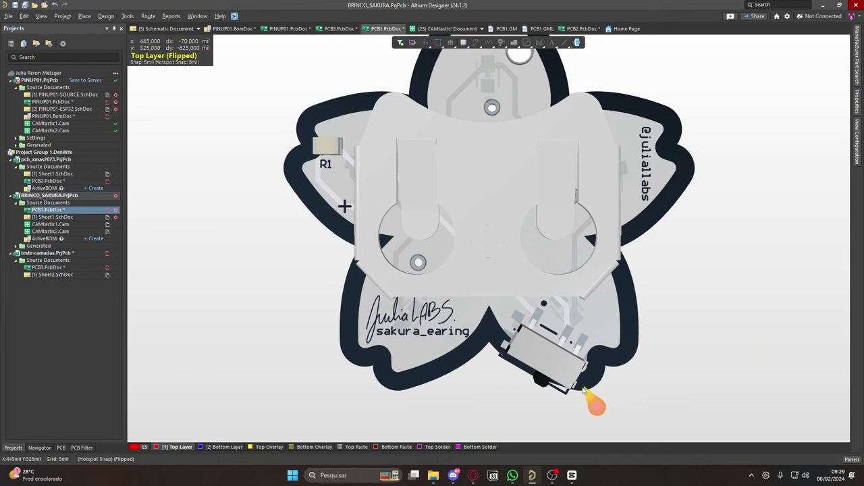
pyautogui.keyDown('ctrl'); pyautogui.scroll(2, 437, 363); pyautogui.keyUp('ctrl')
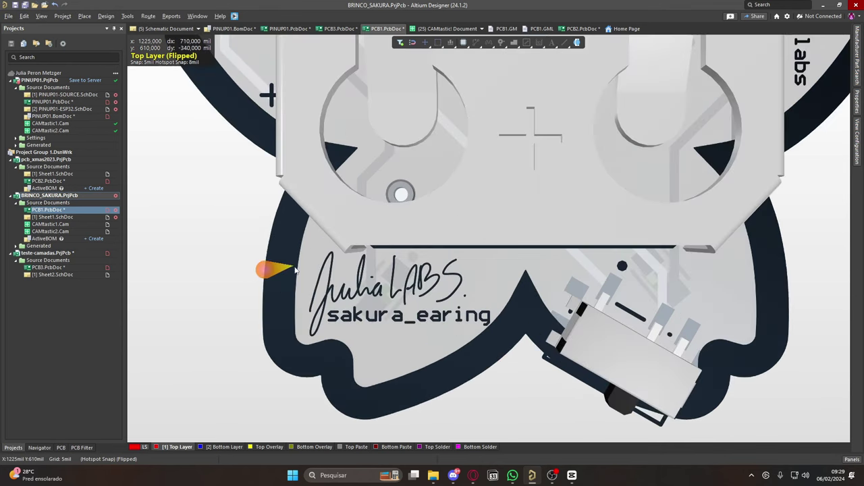
pyautogui.keyDown('ctrl'); pyautogui.scroll(-4, 506, 334); pyautogui.keyUp('ctrl')
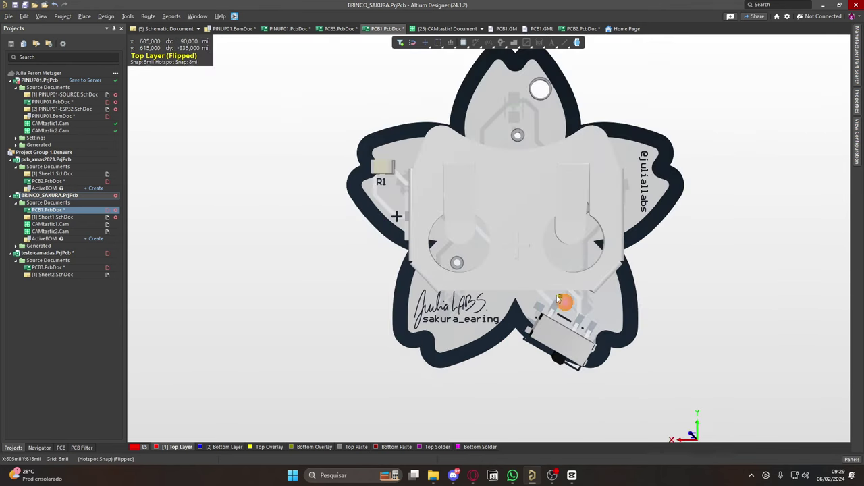
pyautogui.press('2')
pyautogui.keyDown('ctrl'); pyautogui.scroll(-3, 511, 253); pyautogui.keyUp('ctrl')
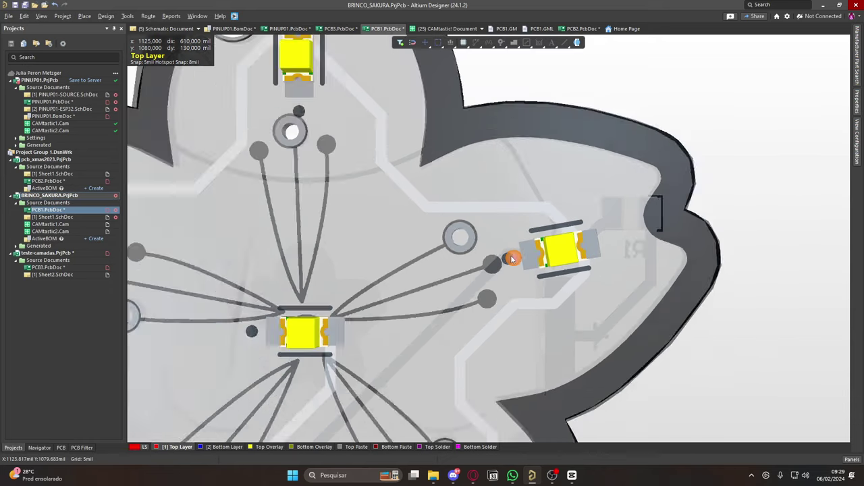
pyautogui.press('3')
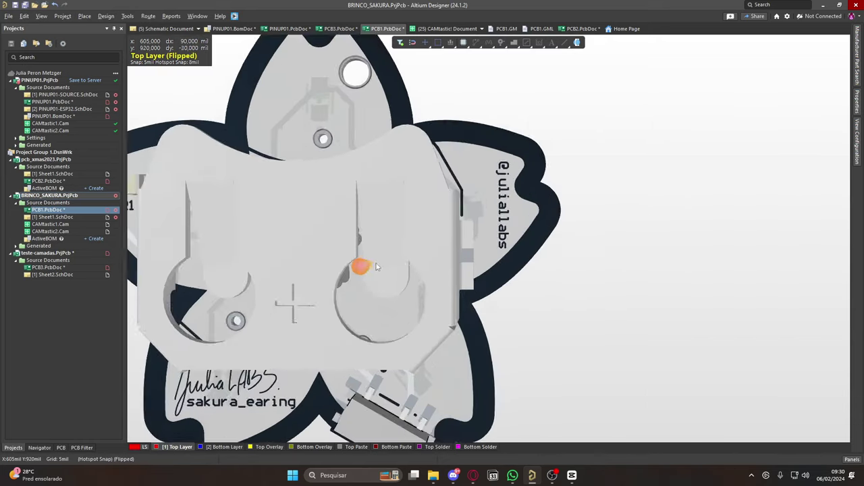
pyautogui.moveTo(356, 280); pyautogui.dragTo(415, 237, button='right')
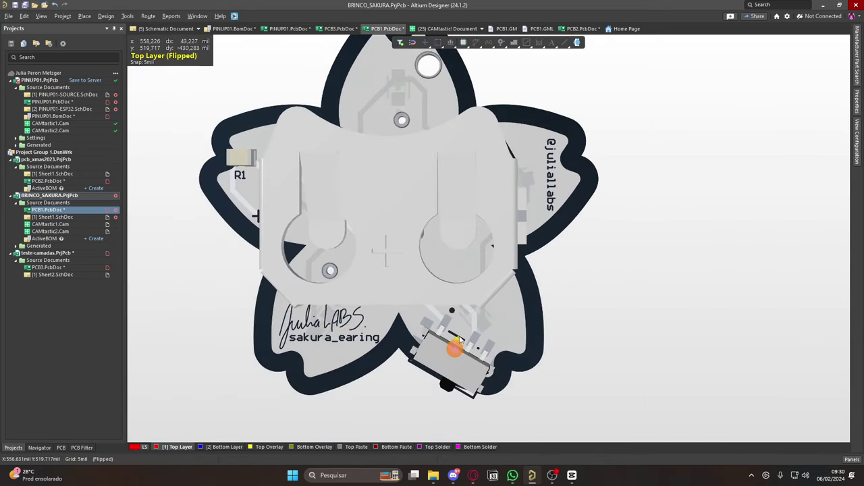
pyautogui.keyDown('ctrl'); pyautogui.scroll(-3, 453, 347); pyautogui.keyUp('ctrl')
pyautogui.press('0')
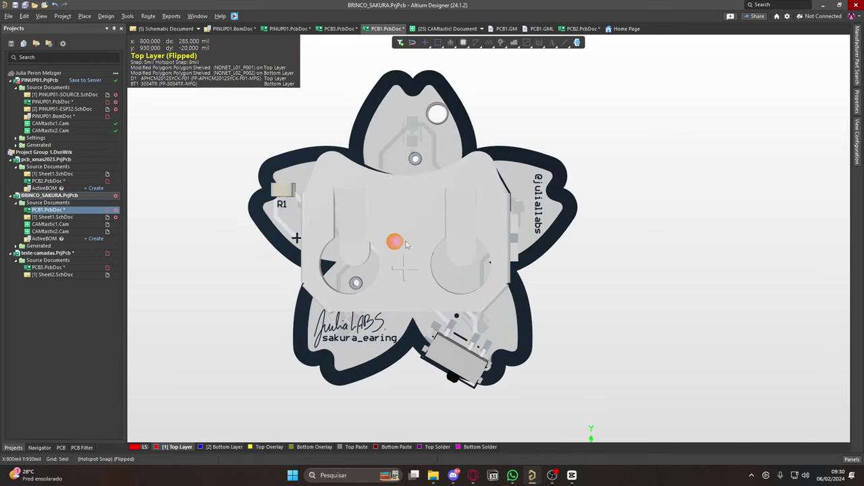
# Switch PCB1.PcbDoc to the 2D layout and select the sakura_earing text to examine it within the whole board
pyautogui.press('2')
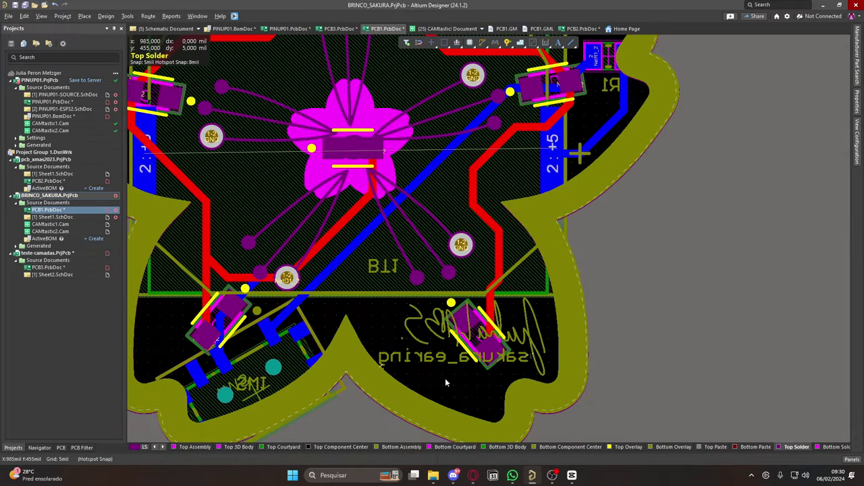
pyautogui.click(435, 360)
pyautogui.hotkey('ctrl', 'pagedown')
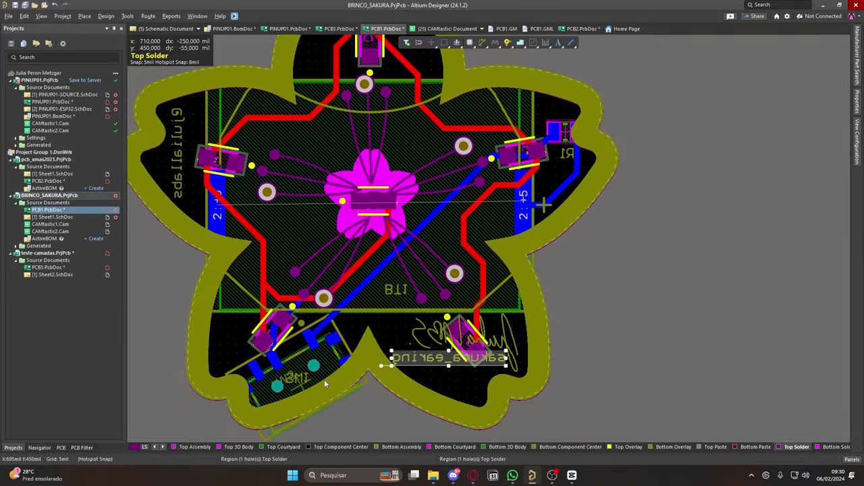
# Check the four test lines in PCB3.PcbDoc, then reopen PCB1.PcbDoc to examine component D3's pads up close in 2D
pyautogui.hotkey('ctrl', 'Tab')
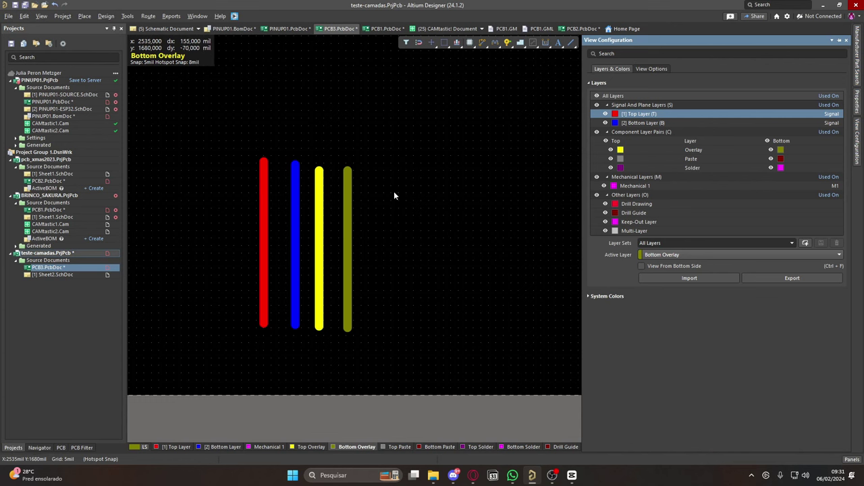
pyautogui.doubleClick(47, 210)
pyautogui.keyDown('ctrl'); pyautogui.scroll(5, 296, 206); pyautogui.keyUp('ctrl')
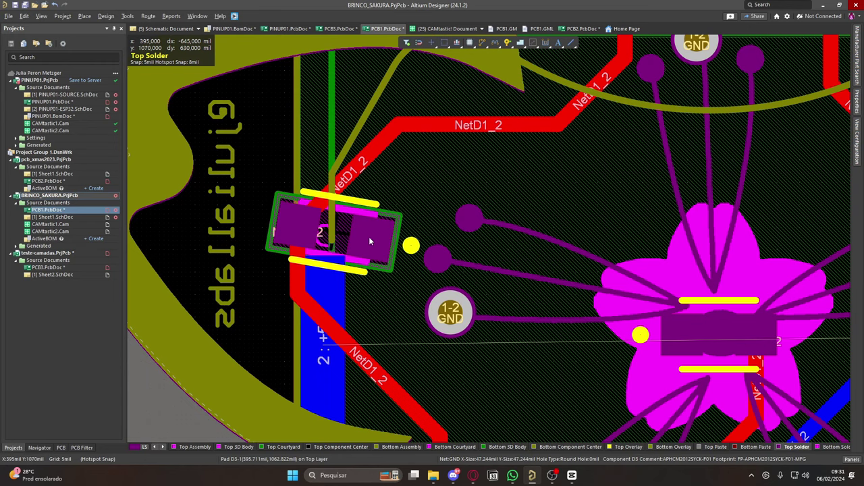
# Examine the whole PCB1.PcbDoc board in 3D from its flipped side, then return it to the 2D layout
pyautogui.keyDown('ctrl'); pyautogui.scroll(-5, 375, 236); pyautogui.keyUp('ctrl')
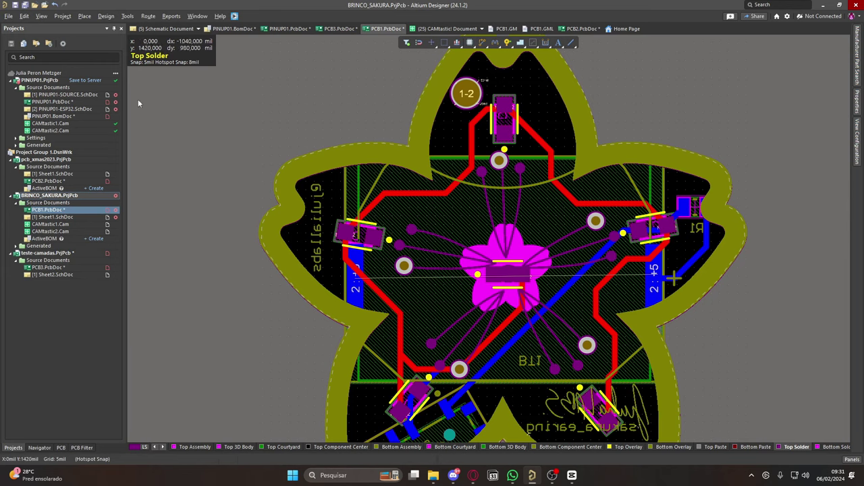
pyautogui.click(42, 16)
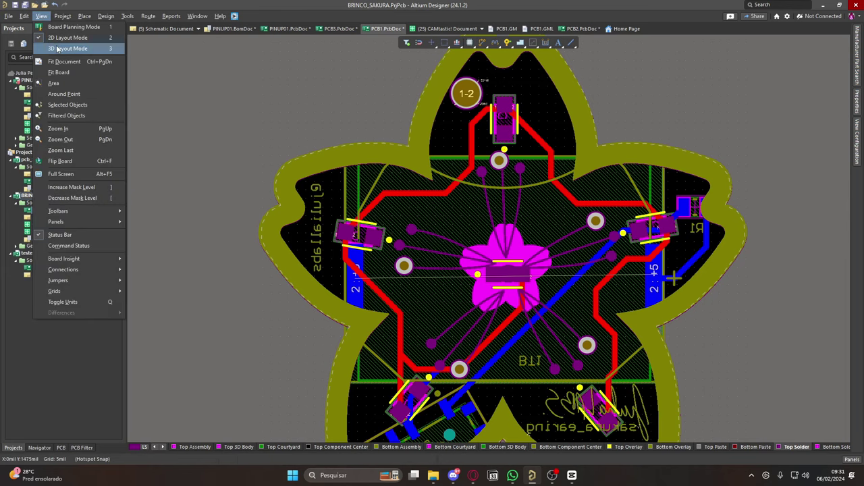
pyautogui.click(56, 49)
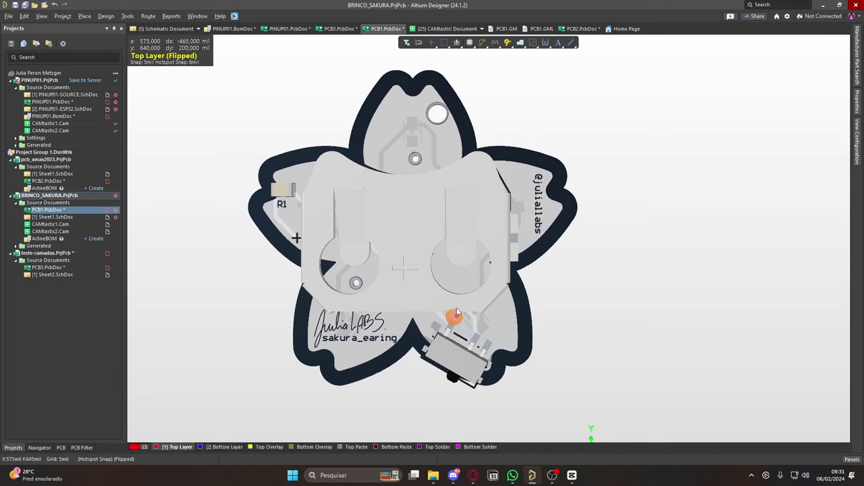
pyautogui.press('2')
pyautogui.keyDown('ctrl'); pyautogui.scroll(1, 401, 216); pyautogui.keyUp('ctrl')
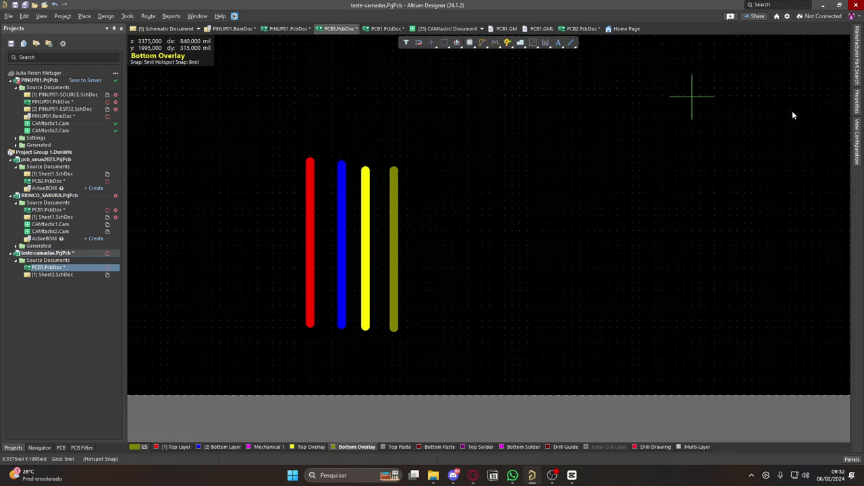
# Draw a vertical 30 mil wide test line on the Top Solder layer of PCB3.PcbDoc, beside the Bottom Overlay line
pyautogui.click(719, 111)
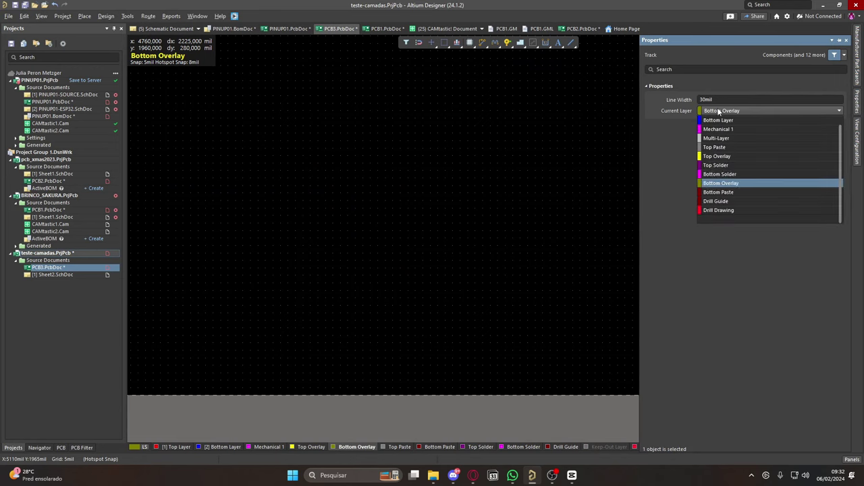
pyautogui.click(713, 165)
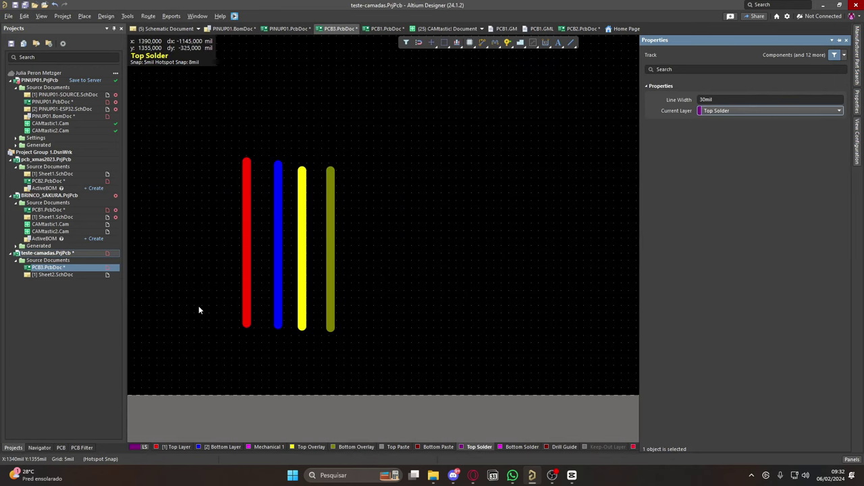
pyautogui.click(354, 328)
pyautogui.click(353, 169)
pyautogui.rightClick(353, 168)
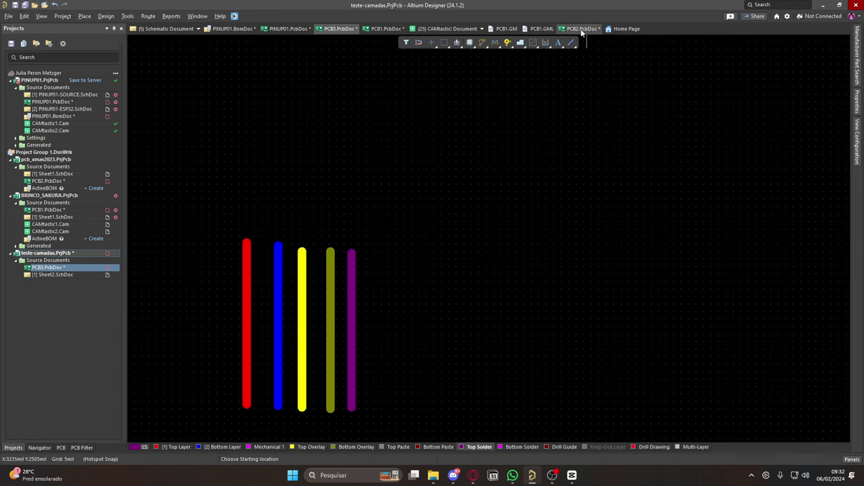
# Draw a parallel vertical 30 mil wide line on the Bottom Solder layer, beside the Top Solder line
pyautogui.click(857, 101)
pyautogui.click(779, 111)
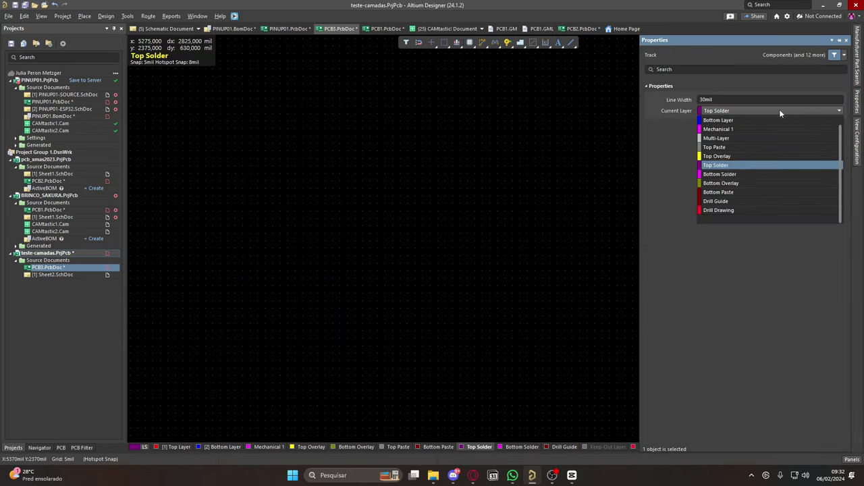
pyautogui.click(735, 174)
pyautogui.click(337, 139)
pyautogui.rightClick(345, 143)
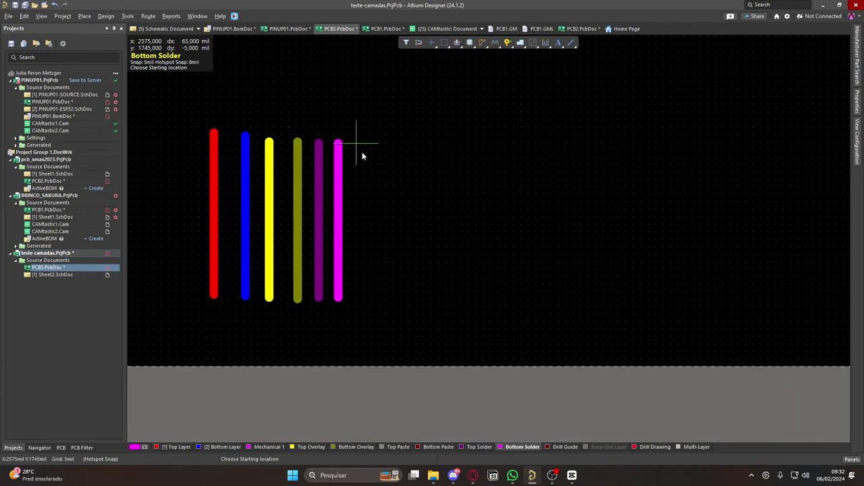
# Switch PCB3.PcbDoc to 3D Layout Mode and examine how the test lines look on the board's top side
pyautogui.click(41, 15)
pyautogui.click(48, 48)
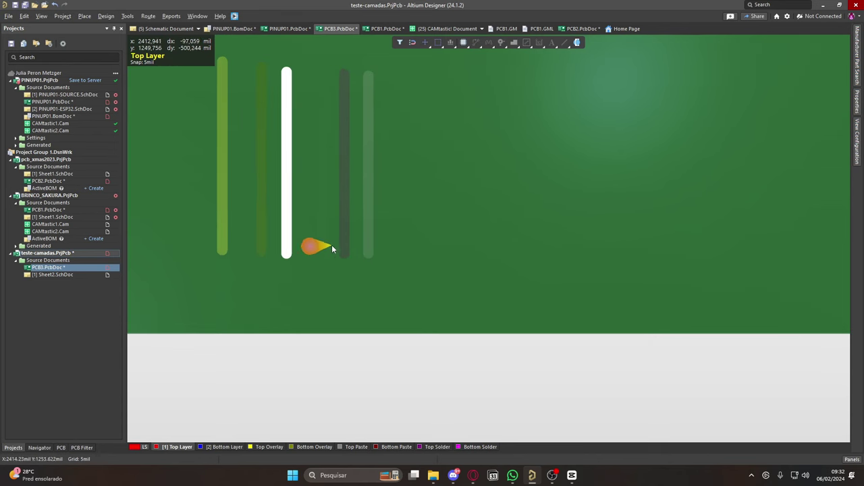
pyautogui.keyDown('ctrl'); pyautogui.scroll(-2, 332, 241); pyautogui.keyUp('ctrl')
pyautogui.scroll(2, 173, 178)
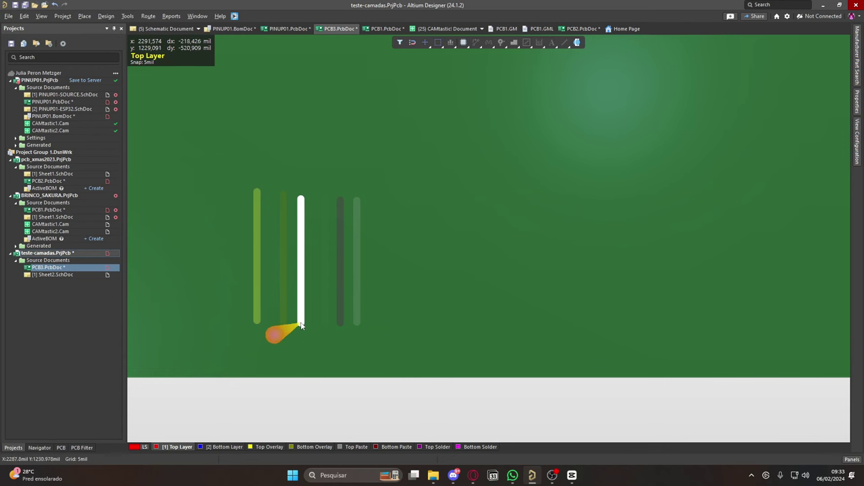
pyautogui.keyDown('ctrl'); pyautogui.scroll(1, 287, 332); pyautogui.keyUp('ctrl')
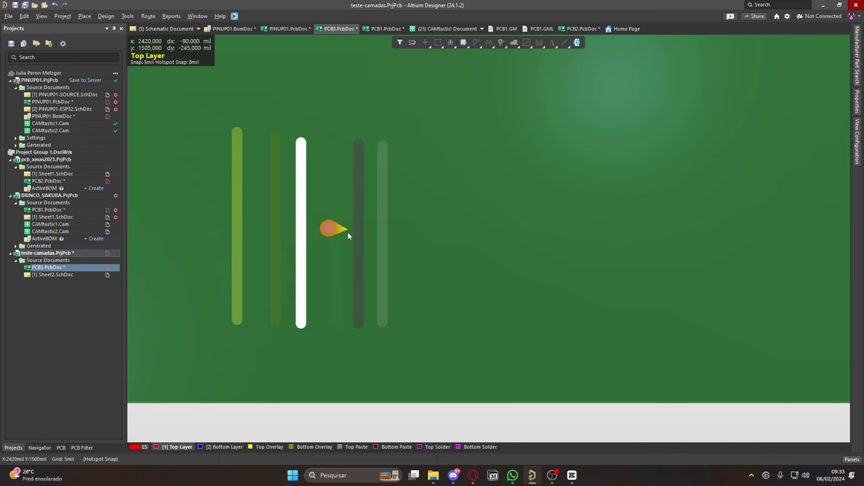
# Flip the 3D board back and forth to compare the solder mask lines on the top and bottom sides
pyautogui.press('v')
pyautogui.press('b')
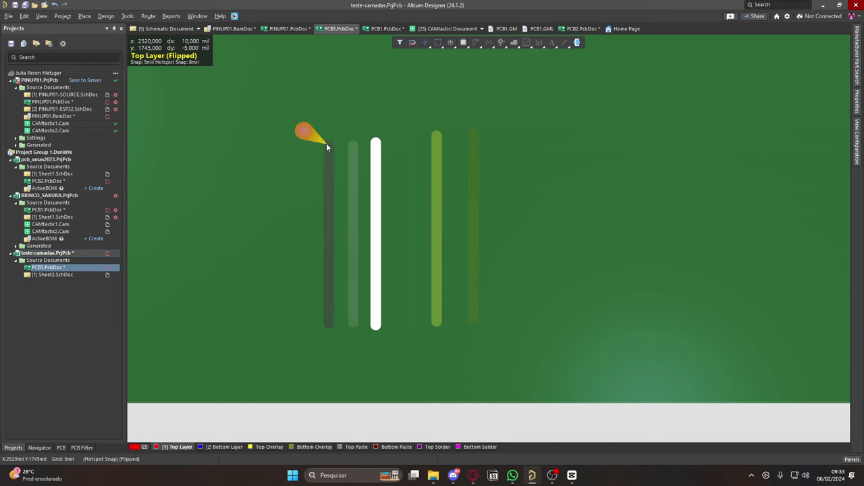
pyautogui.hotkey('ctrl', 'f')
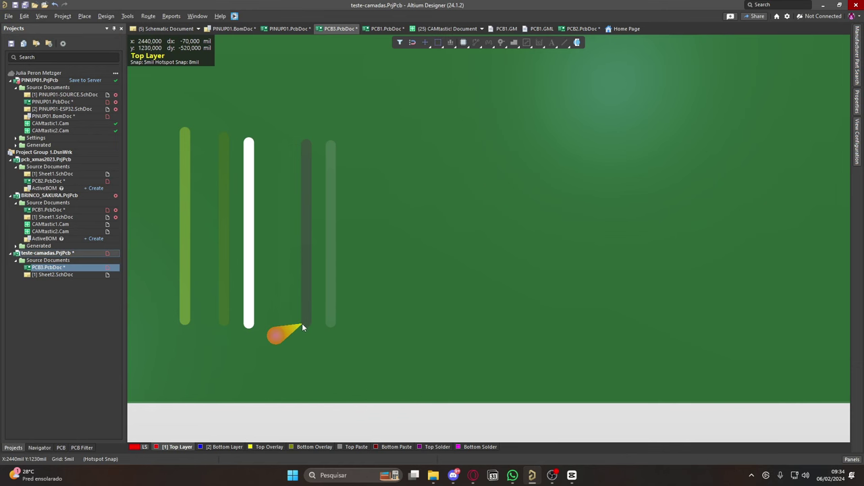
pyautogui.press('v')
pyautogui.press('b')
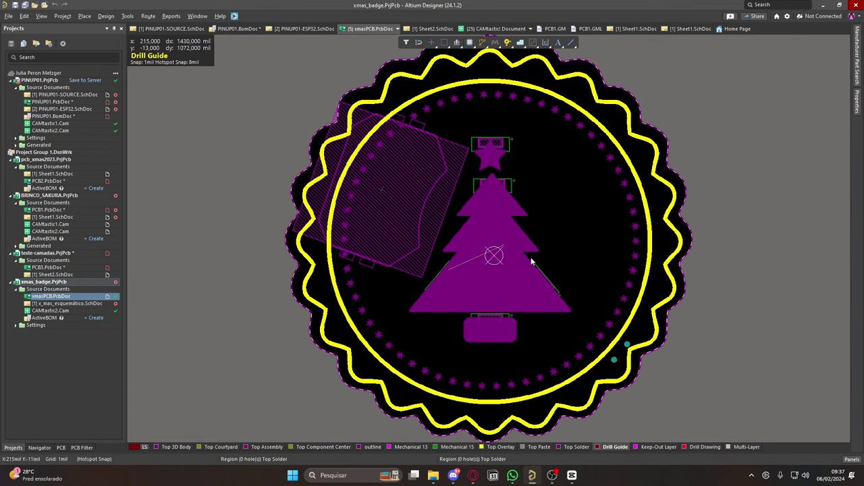
# Switch xmasPCB.PcbDoc to 3D Layout Mode to examine the tree and star artwork made with Top Solder openings
pyautogui.click(42, 16)
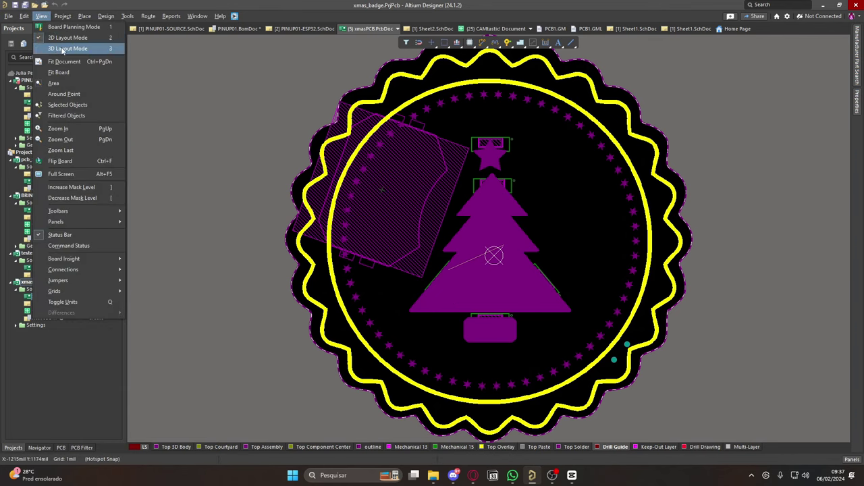
pyautogui.click(61, 50)
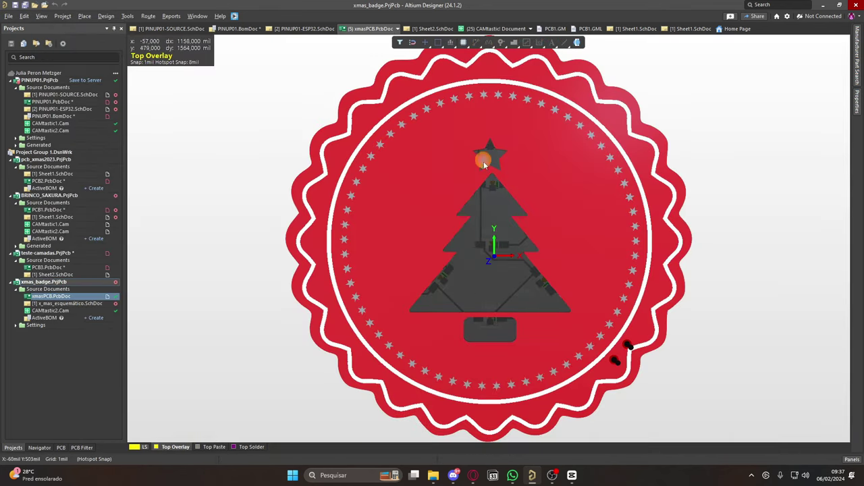
pyautogui.moveTo(492, 230); pyautogui.dragTo(389, 206)
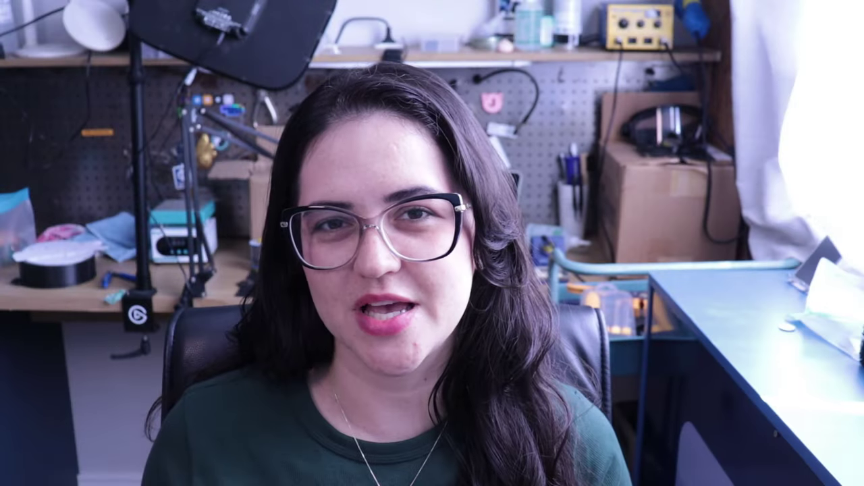